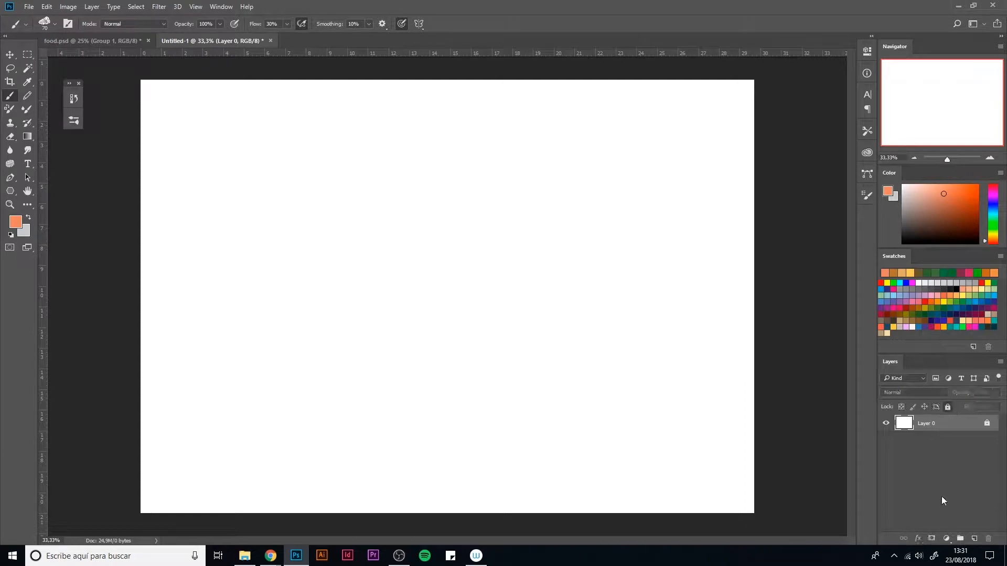
# Step: In food.psd, show the Group 1 taco illustration and copy it into the blank Untitled-1 document
pyautogui.click(92, 41)
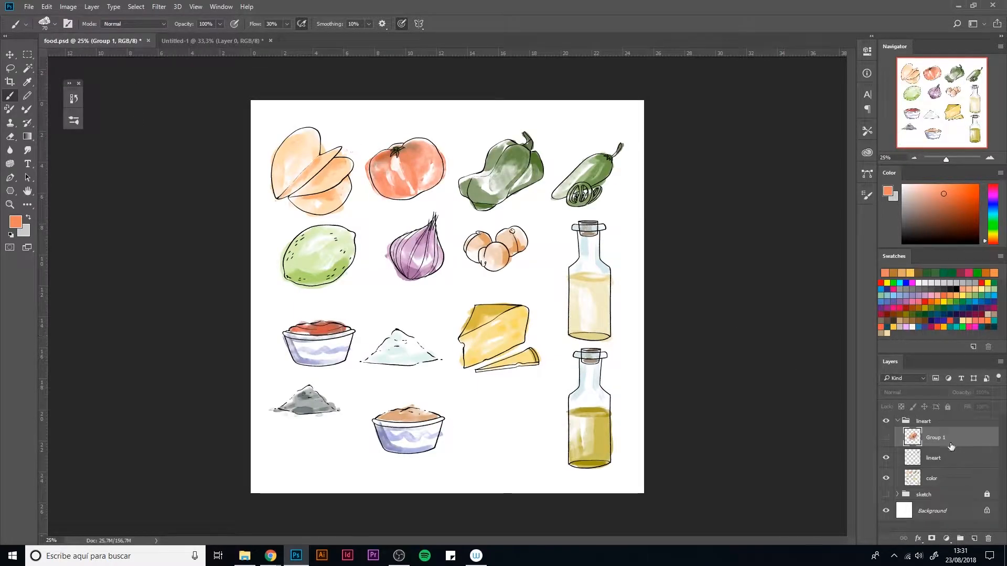
pyautogui.click(886, 438)
pyautogui.click(3, 58)
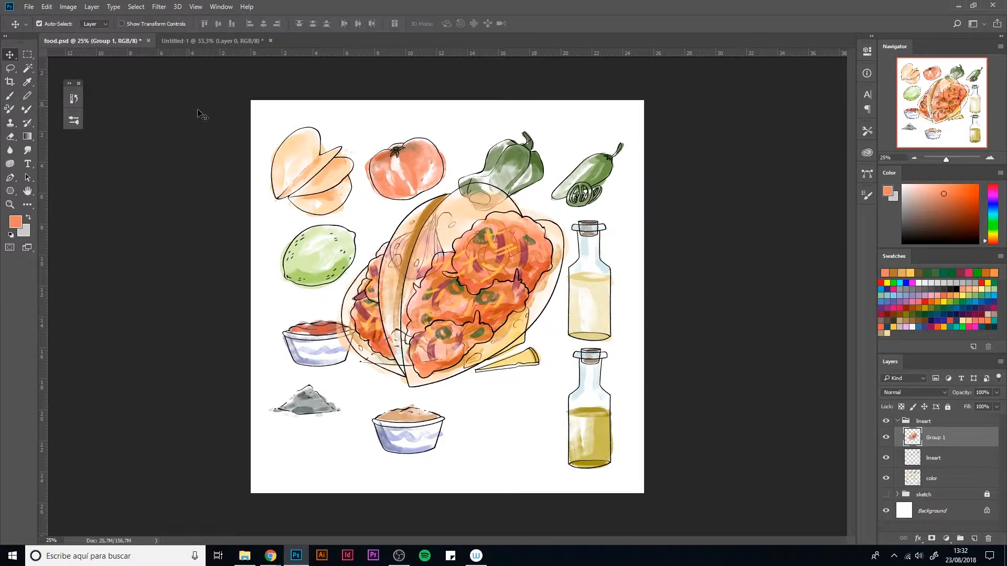
pyautogui.moveTo(488, 294); pyautogui.dragTo(471, 346)
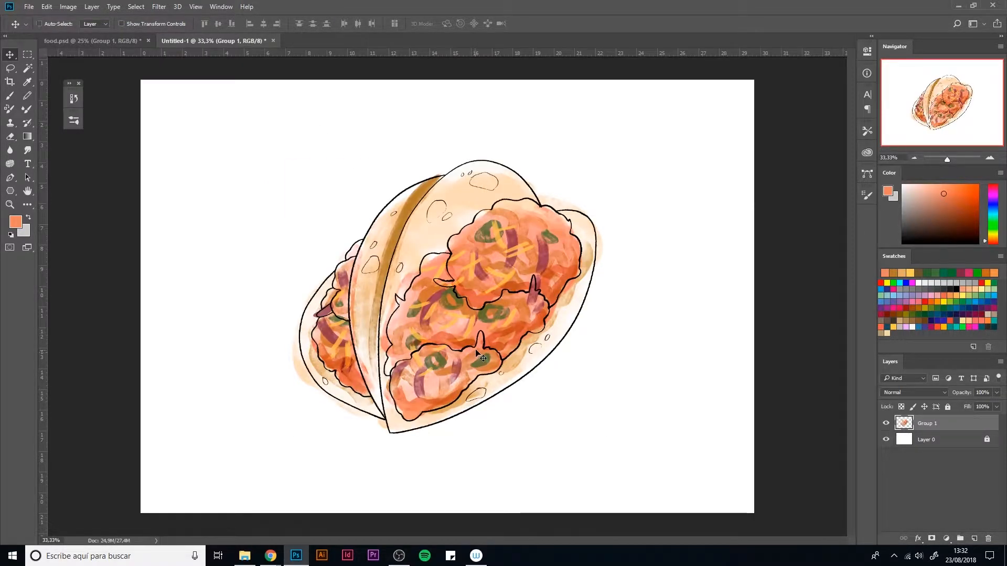
# Step: Scale the taco illustration to about 100.7% and place it in the middle of the page
pyautogui.hotkey('ctrl', 't')
pyautogui.moveTo(603, 160)
pyautogui.mouseDown()
pyautogui.moveTo(591, 171)
pyautogui.moveTo(607, 160)
pyautogui.mouseUp()
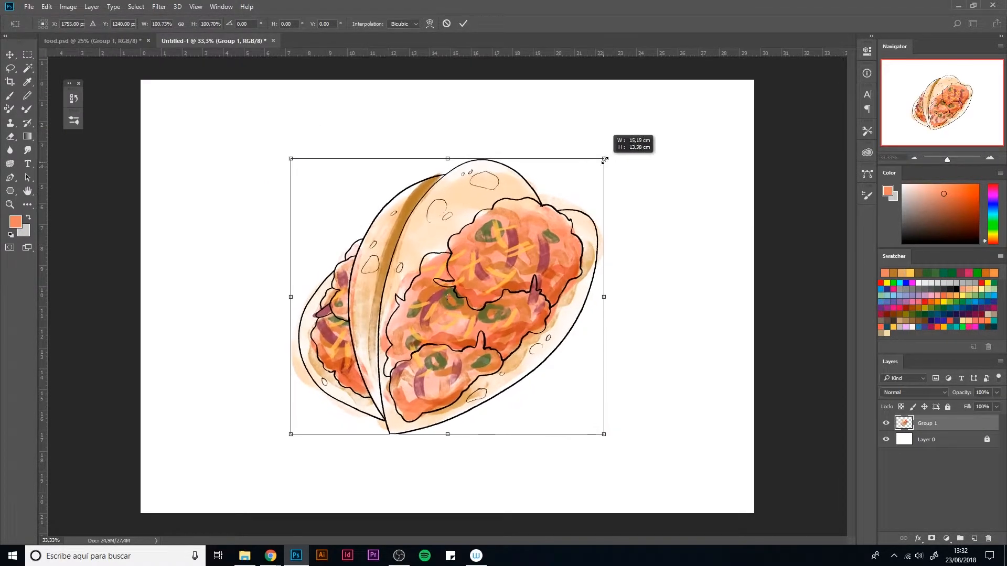
pyautogui.moveTo(507, 267)
pyautogui.mouseDown()
pyautogui.moveTo(506, 256)
pyautogui.moveTo(520, 266)
pyautogui.moveTo(510, 275)
pyautogui.moveTo(508, 254)
pyautogui.moveTo(495, 261)
pyautogui.moveTo(547, 251)
pyautogui.moveTo(522, 254)
pyautogui.mouseUp()
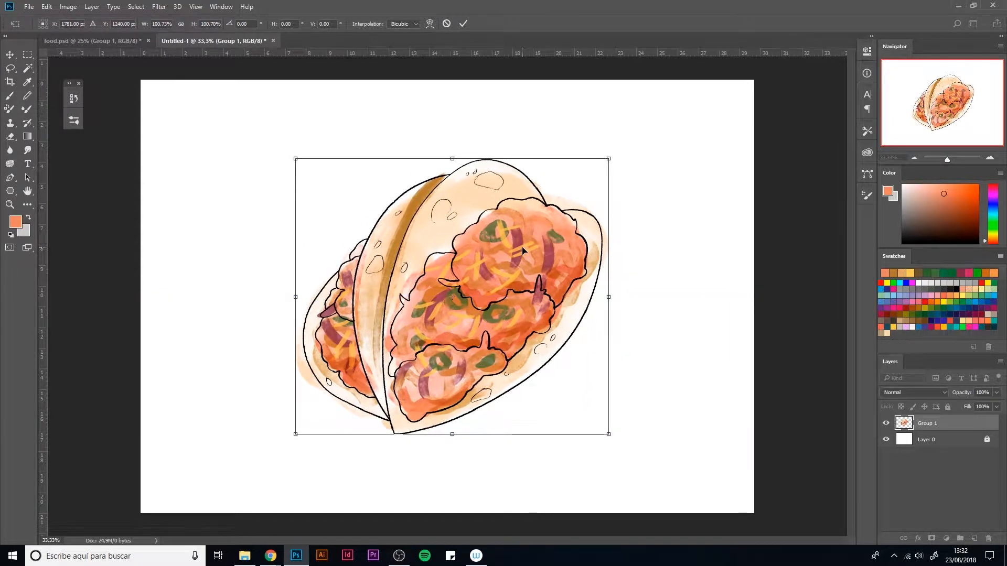
pyautogui.press('Return')
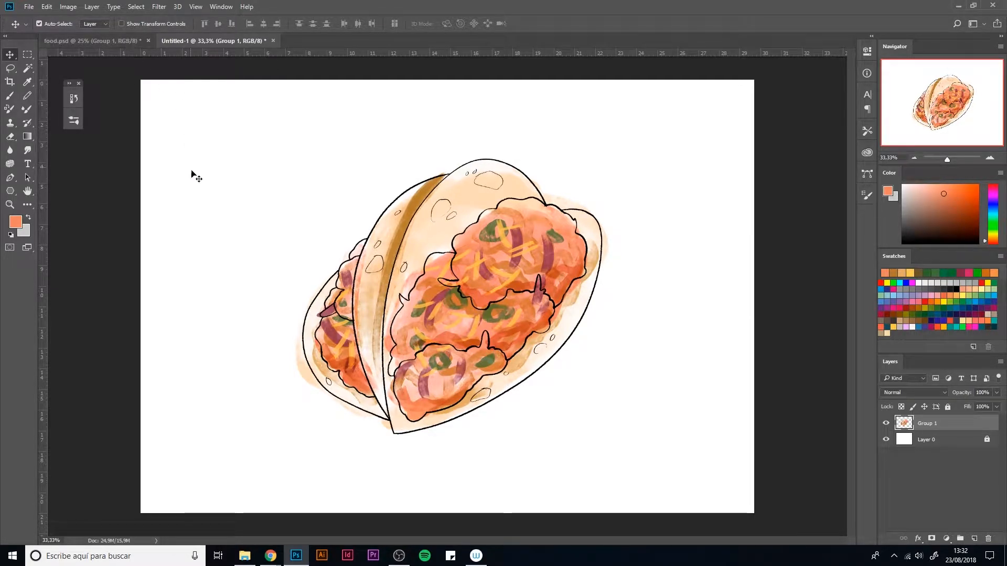
# Step: Back in food.psd, hide the Group 1 taco layer and show the sketch layer with the handwritten ingredient names
pyautogui.click(115, 43)
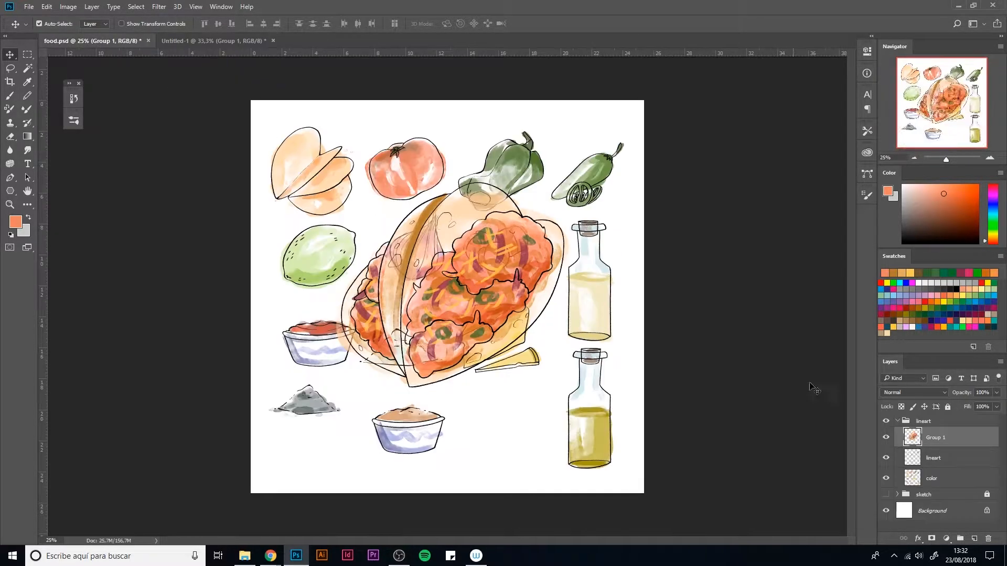
pyautogui.click(886, 438)
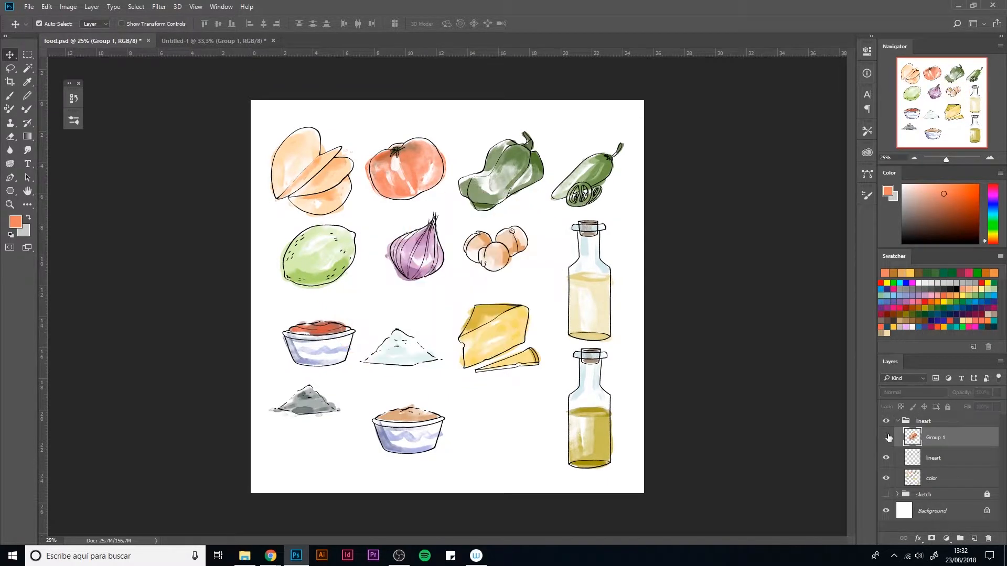
pyautogui.click(898, 421)
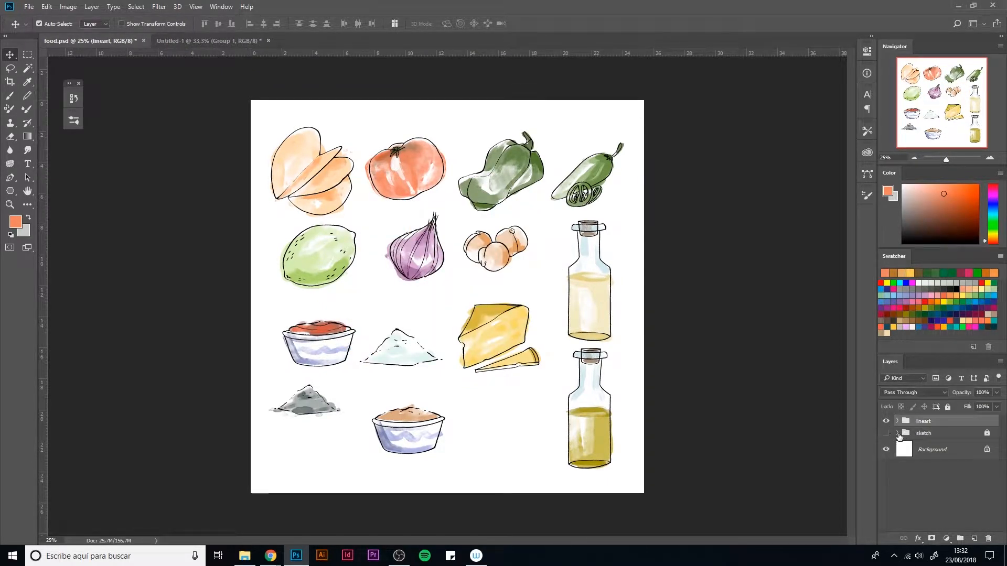
pyautogui.click(897, 433)
pyautogui.click(887, 470)
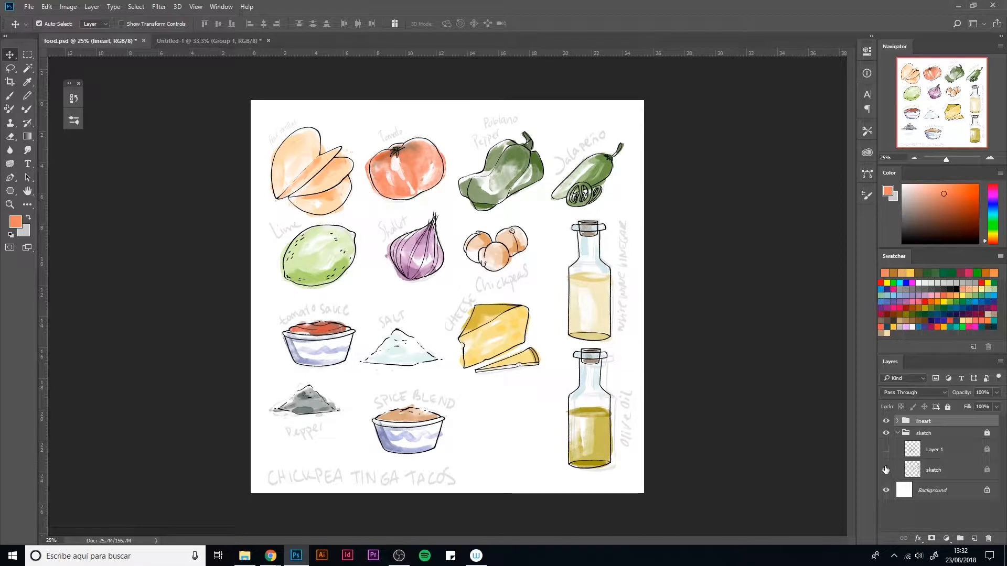
pyautogui.click(898, 433)
# Step: Activate the lineart layer and set up a drawing brush from the DRAW set with black as the foreground colour
pyautogui.click(897, 421)
pyautogui.click(926, 466)
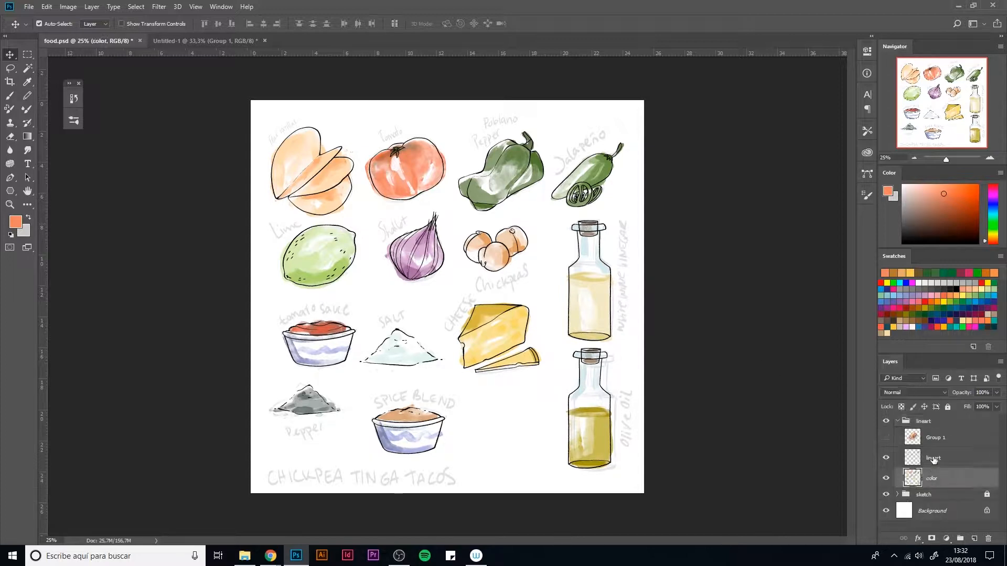
pyautogui.hotkey('ctrl', '+')
pyautogui.moveTo(383, 237); pyautogui.dragTo(488, 405)
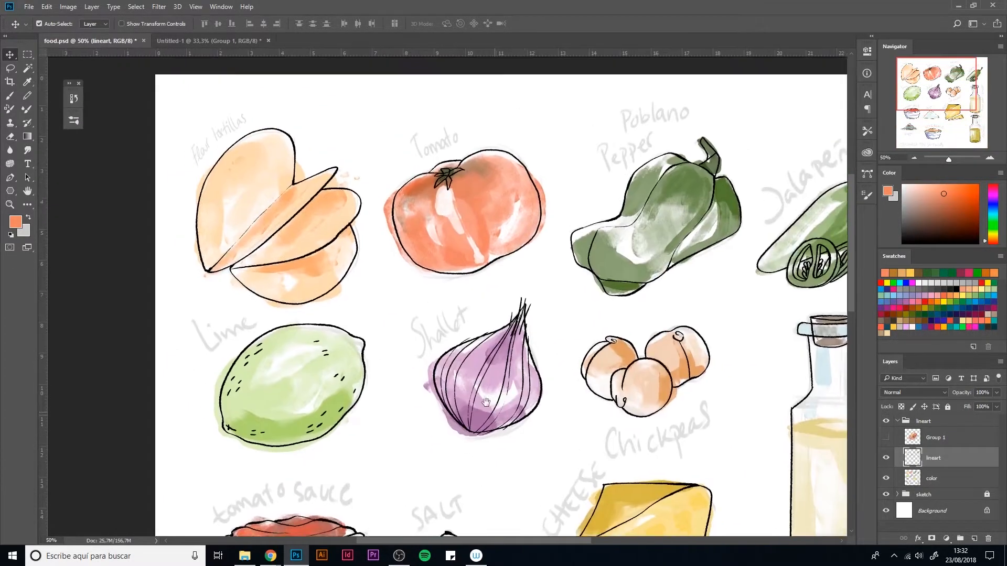
pyautogui.click(74, 99)
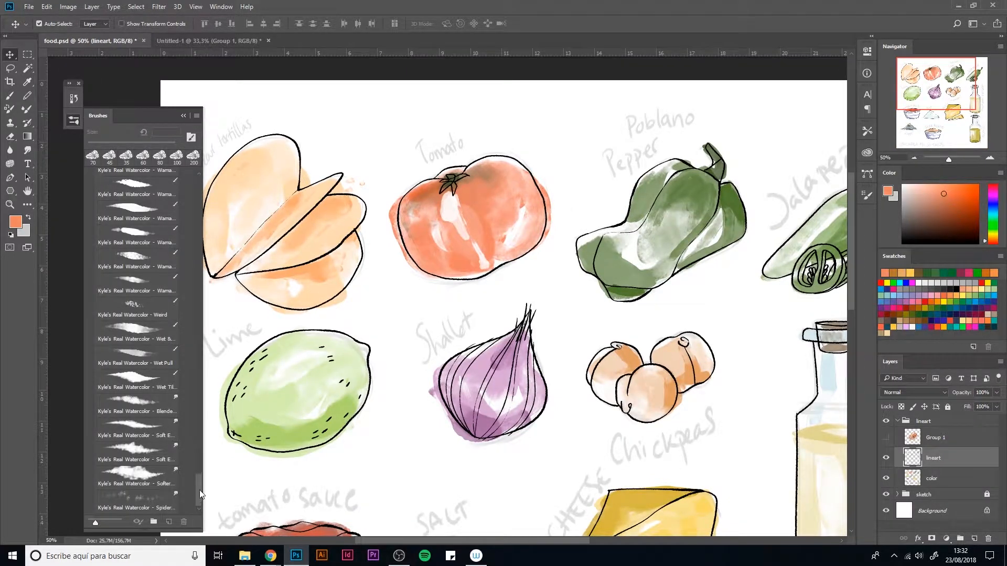
pyautogui.moveTo(199, 490); pyautogui.dragTo(198, 193)
pyautogui.click(88, 329)
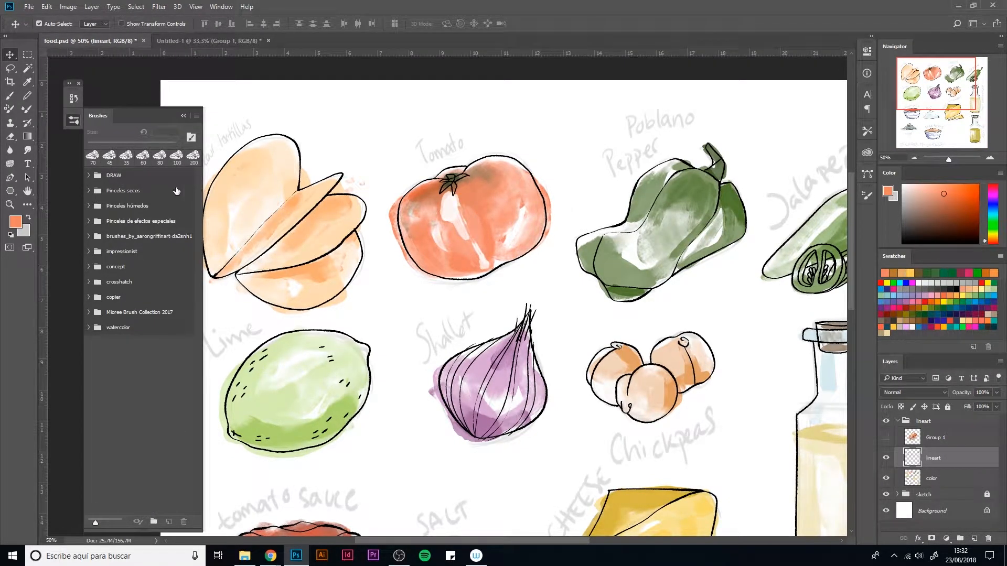
pyautogui.click(89, 191)
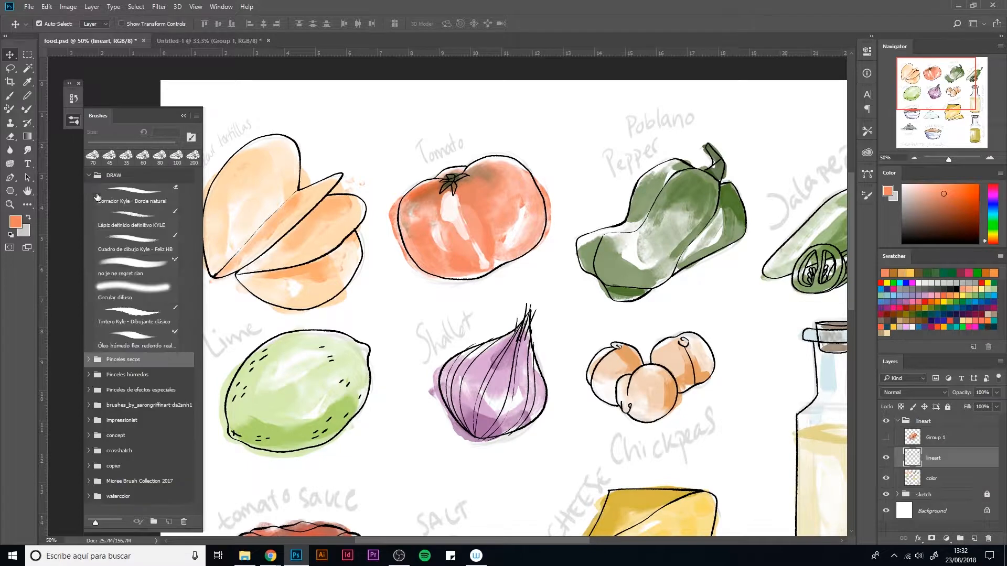
pyautogui.click(128, 360)
pyautogui.click(73, 121)
pyautogui.press('d')
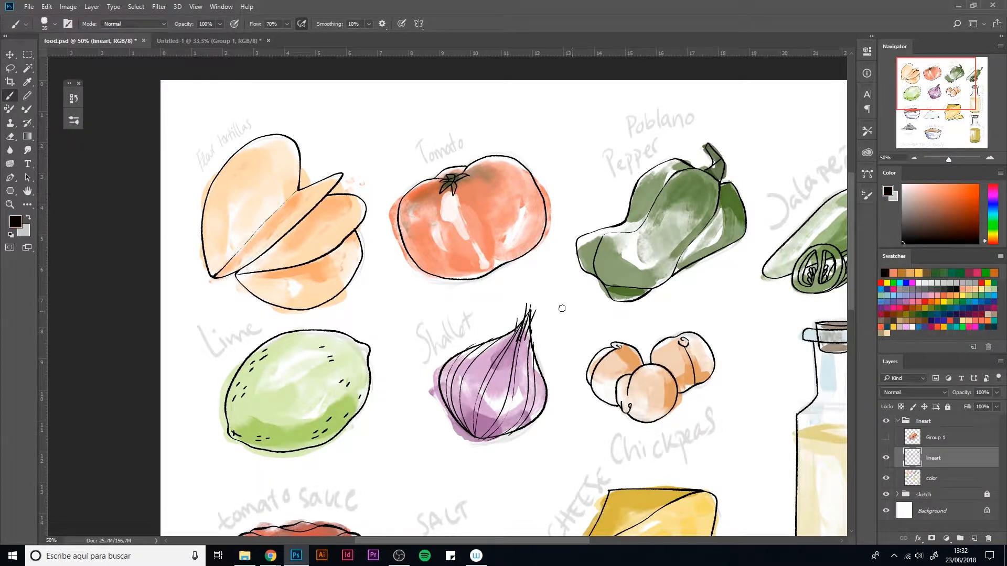
# Step: Set the brush smoothing to 6% and ink a small spot on the tortillas and a crease line on the tomato
pyautogui.moveTo(336, 24); pyautogui.dragTo(330, 25)
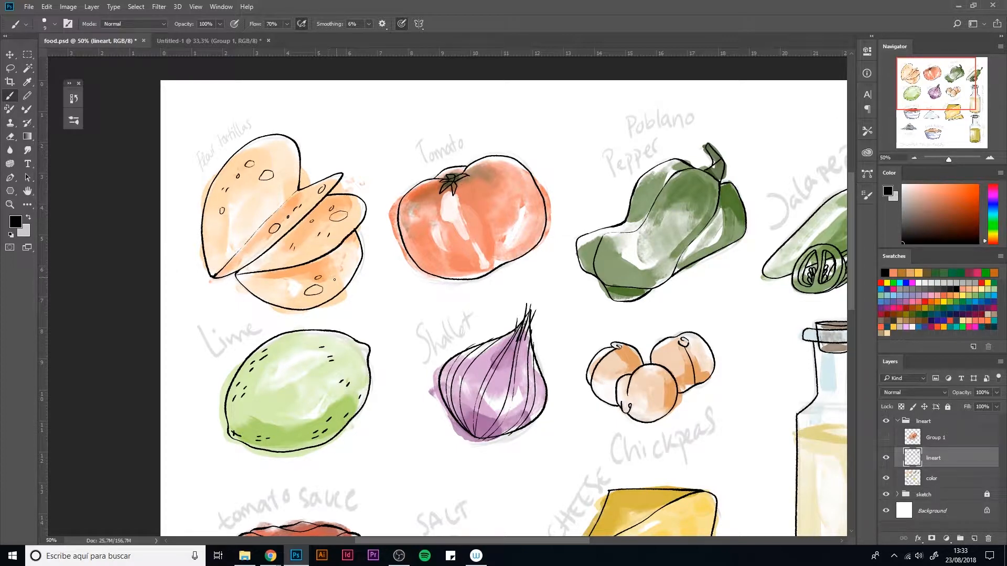
pyautogui.moveTo(265, 284); pyautogui.dragTo(266, 284)
pyautogui.moveTo(477, 197); pyautogui.dragTo(494, 256)
# Step: Hand-letter "Flour tortillas" along the tortillas and "Tomato" above the tomato in black
pyautogui.moveTo(204, 167); pyautogui.dragTo(212, 152)
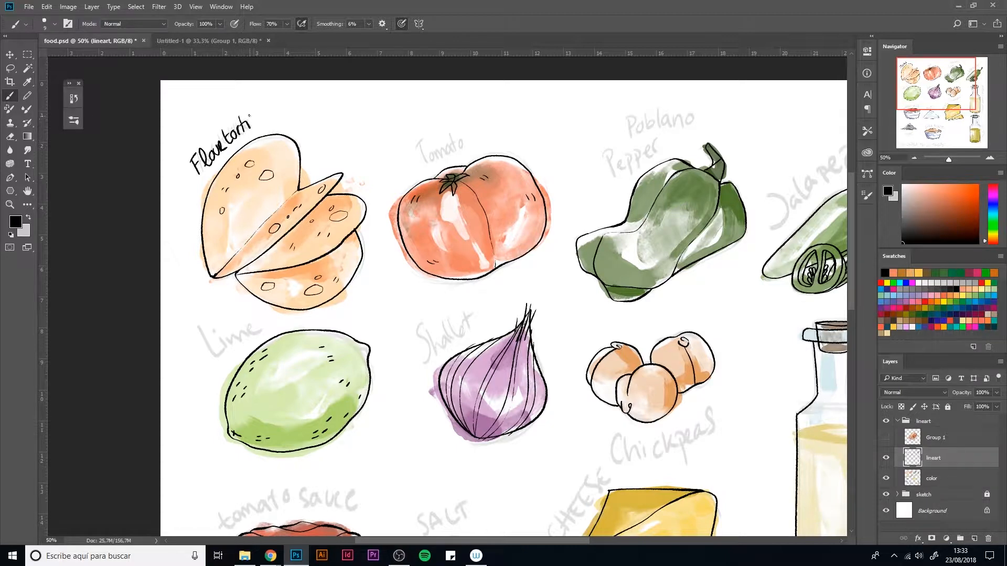
pyautogui.moveTo(257, 121)
pyautogui.mouseDown()
pyautogui.moveTo(263, 108)
pyautogui.moveTo(269, 120)
pyautogui.mouseUp()
pyautogui.moveTo(278, 101); pyautogui.dragTo(273, 119)
pyautogui.moveTo(418, 142)
pyautogui.mouseDown()
pyautogui.moveTo(436, 163)
pyautogui.moveTo(428, 140)
pyautogui.moveTo(462, 152)
pyautogui.mouseUp()
pyautogui.moveTo(468, 132); pyautogui.dragTo(470, 149)
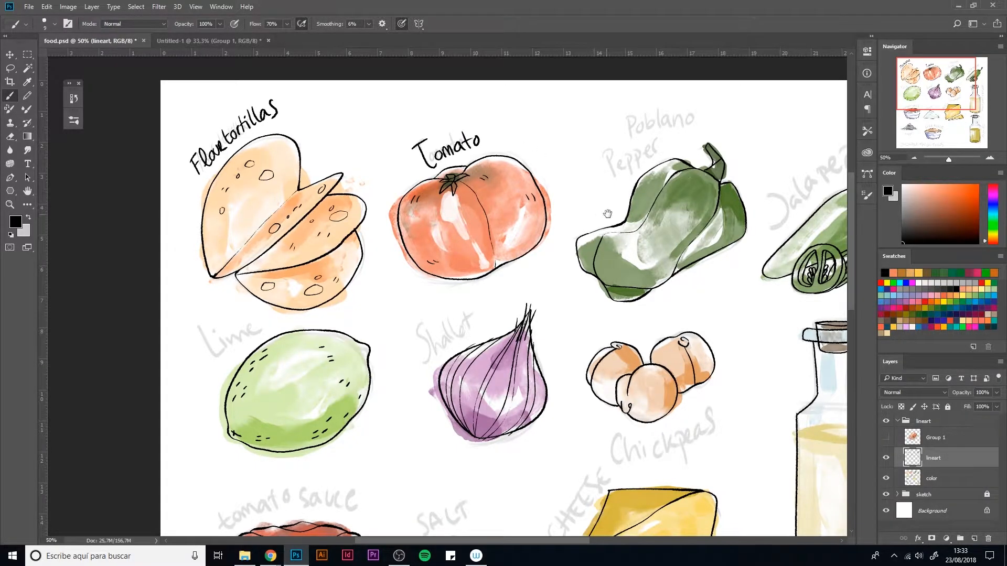
# Step: Hand-letter "Poblano Pepper" above the poblano and "Jalapeño" along the jalapeño
pyautogui.moveTo(607, 213); pyautogui.dragTo(476, 256)
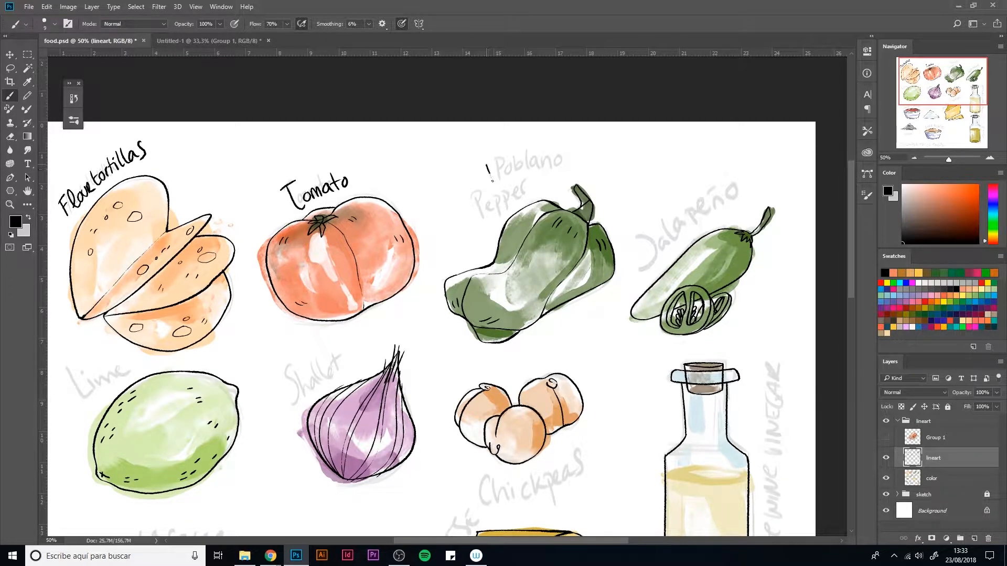
pyautogui.moveTo(487, 160)
pyautogui.mouseDown()
pyautogui.moveTo(490, 171)
pyautogui.moveTo(523, 170)
pyautogui.moveTo(547, 157)
pyautogui.mouseUp()
pyautogui.moveTo(487, 192)
pyautogui.mouseDown()
pyautogui.moveTo(489, 209)
pyautogui.moveTo(493, 202)
pyautogui.mouseUp()
pyautogui.moveTo(499, 201); pyautogui.dragTo(530, 183)
pyautogui.moveTo(532, 188)
pyautogui.mouseDown()
pyautogui.moveTo(537, 176)
pyautogui.moveTo(434, 203)
pyautogui.moveTo(325, 212)
pyautogui.mouseUp()
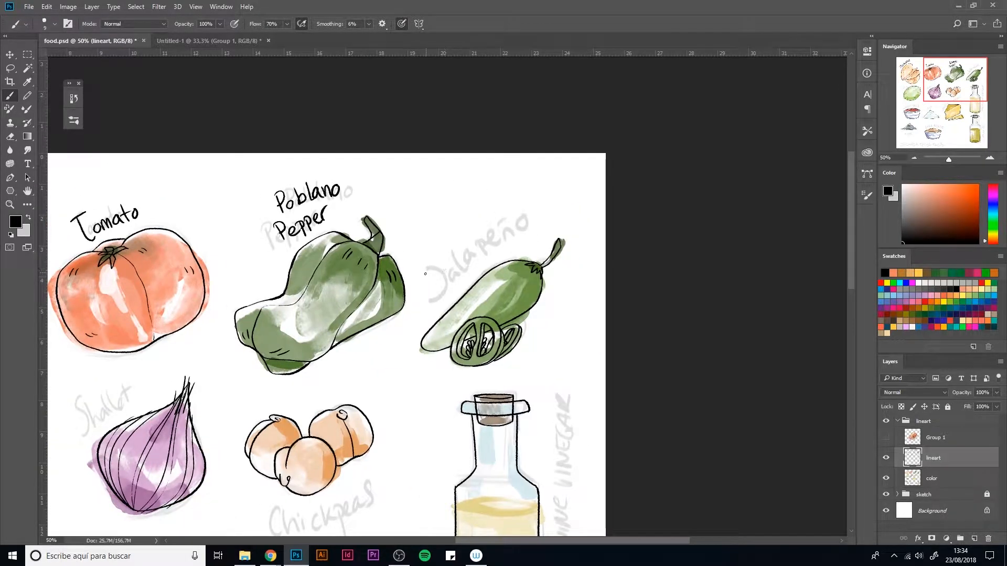
pyautogui.moveTo(426, 273)
pyautogui.mouseDown()
pyautogui.moveTo(450, 288)
pyautogui.moveTo(450, 273)
pyautogui.moveTo(502, 232)
pyautogui.mouseUp()
pyautogui.moveTo(489, 231); pyautogui.dragTo(512, 226)
# Step: Hand-letter "Lime" beside the lime and "Shallot" beside the shallot
pyautogui.moveTo(375, 342)
pyautogui.mouseDown()
pyautogui.moveTo(585, 190)
pyautogui.moveTo(794, 177)
pyautogui.mouseUp()
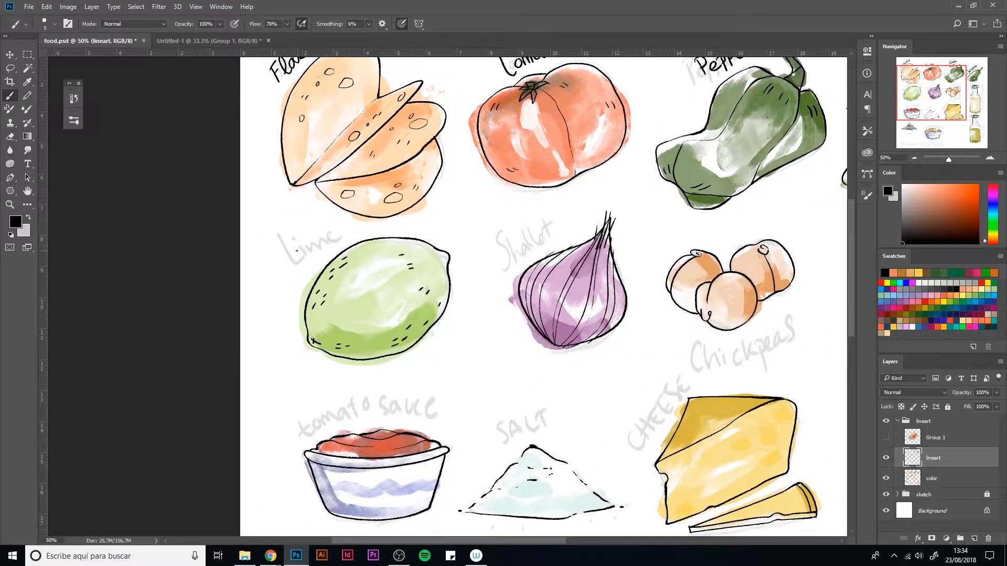
pyautogui.moveTo(280, 240)
pyautogui.mouseDown()
pyautogui.moveTo(294, 259)
pyautogui.moveTo(313, 261)
pyautogui.moveTo(309, 251)
pyautogui.moveTo(324, 247)
pyautogui.mouseUp()
pyautogui.moveTo(456, 279); pyautogui.dragTo(358, 273)
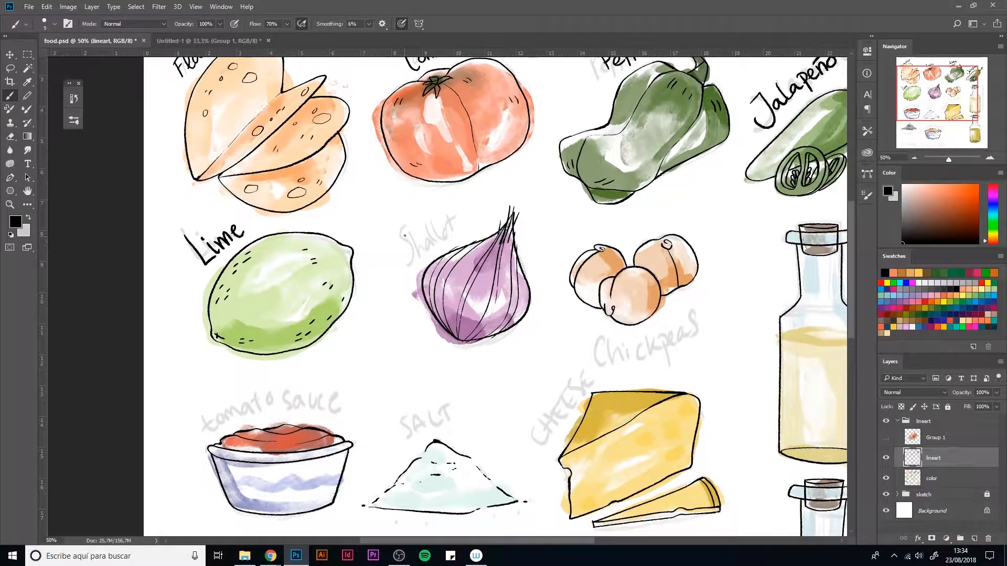
pyautogui.moveTo(414, 225)
pyautogui.mouseDown()
pyautogui.moveTo(407, 256)
pyautogui.moveTo(453, 237)
pyautogui.mouseUp()
pyautogui.moveTo(462, 216); pyautogui.dragTo(462, 224)
pyautogui.moveTo(465, 219); pyautogui.dragTo(476, 215)
# Step: Hand-letter "Chickpeas" above the chickpeas and "Cheese" along the upper edge of the cheese wedge
pyautogui.moveTo(542, 236); pyautogui.dragTo(355, 215)
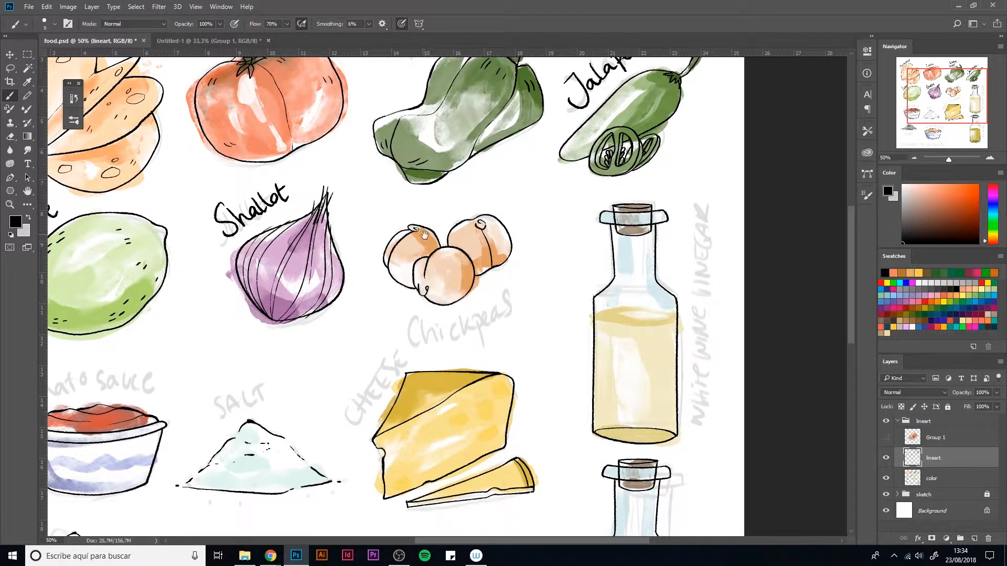
pyautogui.moveTo(425, 235)
pyautogui.mouseDown()
pyautogui.moveTo(483, 357)
pyautogui.moveTo(464, 328)
pyautogui.mouseUp()
pyautogui.moveTo(471, 279)
pyautogui.mouseDown()
pyautogui.moveTo(468, 299)
pyautogui.moveTo(498, 300)
pyautogui.moveTo(509, 277)
pyautogui.moveTo(517, 293)
pyautogui.moveTo(545, 259)
pyautogui.mouseUp()
pyautogui.moveTo(377, 401)
pyautogui.mouseDown()
pyautogui.moveTo(372, 277)
pyautogui.moveTo(353, 267)
pyautogui.mouseUp()
pyautogui.moveTo(379, 321)
pyautogui.mouseDown()
pyautogui.moveTo(377, 347)
pyautogui.moveTo(372, 322)
pyautogui.moveTo(386, 332)
pyautogui.moveTo(392, 311)
pyautogui.moveTo(407, 312)
pyautogui.moveTo(407, 296)
pyautogui.moveTo(410, 311)
pyautogui.moveTo(428, 283)
pyautogui.mouseUp()
# Step: Hand-letter "Salt" above the salt pile, undoing the first attempt and redrawing the letters
pyautogui.moveTo(327, 353); pyautogui.dragTo(458, 301)
pyautogui.moveTo(368, 292)
pyautogui.mouseDown()
pyautogui.moveTo(357, 317)
pyautogui.moveTo(395, 304)
pyautogui.moveTo(378, 311)
pyautogui.moveTo(387, 315)
pyautogui.mouseUp()
pyautogui.hotkey('ctrl', 'z')
pyautogui.moveTo(394, 283)
pyautogui.mouseDown()
pyautogui.moveTo(389, 317)
pyautogui.moveTo(401, 312)
pyautogui.mouseUp()
pyautogui.moveTo(396, 296); pyautogui.dragTo(409, 293)
# Step: Erase the "Cheese" lettering beside the cheese wedge and letter the word again
pyautogui.press('e')
pyautogui.moveTo(563, 245)
pyautogui.mouseDown()
pyautogui.moveTo(495, 274)
pyautogui.moveTo(564, 244)
pyautogui.moveTo(497, 304)
pyautogui.mouseUp()
pyautogui.press('b')
pyautogui.moveTo(507, 268)
pyautogui.mouseDown()
pyautogui.moveTo(517, 289)
pyautogui.moveTo(530, 263)
pyautogui.mouseUp()
pyautogui.moveTo(538, 249)
pyautogui.mouseDown()
pyautogui.moveTo(539, 261)
pyautogui.moveTo(550, 245)
pyautogui.mouseUp()
# Step: Hand-letter "Tomato Sauce" above the bowl of red sauce
pyautogui.moveTo(287, 299); pyautogui.dragTo(359, 301)
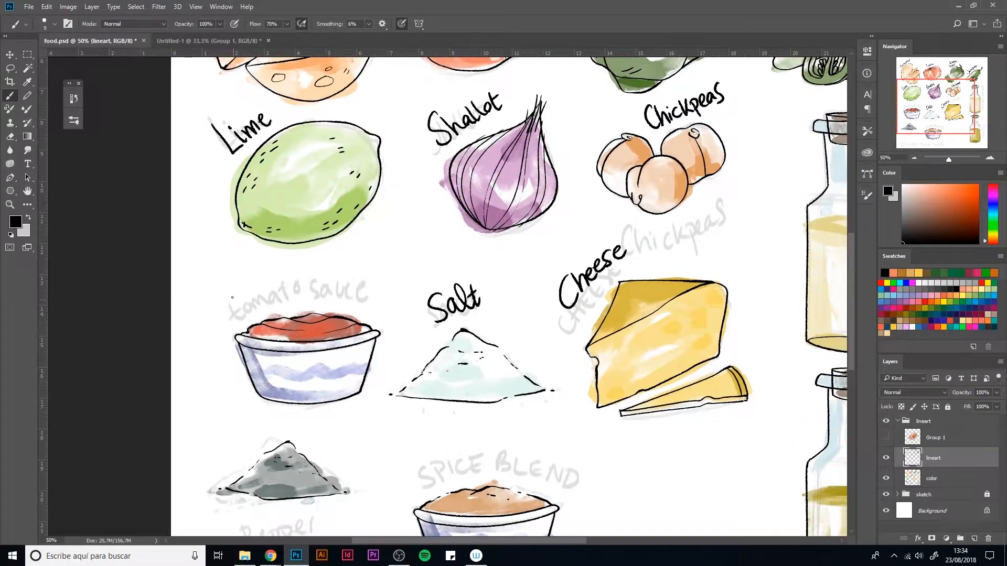
pyautogui.moveTo(233, 294)
pyautogui.mouseDown()
pyautogui.moveTo(231, 314)
pyautogui.moveTo(242, 285)
pyautogui.moveTo(249, 299)
pyautogui.moveTo(272, 302)
pyautogui.mouseUp()
pyautogui.moveTo(278, 292)
pyautogui.mouseDown()
pyautogui.moveTo(285, 300)
pyautogui.moveTo(295, 285)
pyautogui.mouseUp()
pyautogui.moveTo(290, 291); pyautogui.dragTo(346, 300)
pyautogui.moveTo(354, 293); pyautogui.dragTo(369, 291)
# Step: Hand-letter "White Wine Vinegar" vertically along the side of the pale yellow bottle
pyautogui.moveTo(546, 314)
pyautogui.mouseDown()
pyautogui.moveTo(278, 291)
pyautogui.moveTo(450, 329)
pyautogui.moveTo(327, 357)
pyautogui.mouseUp()
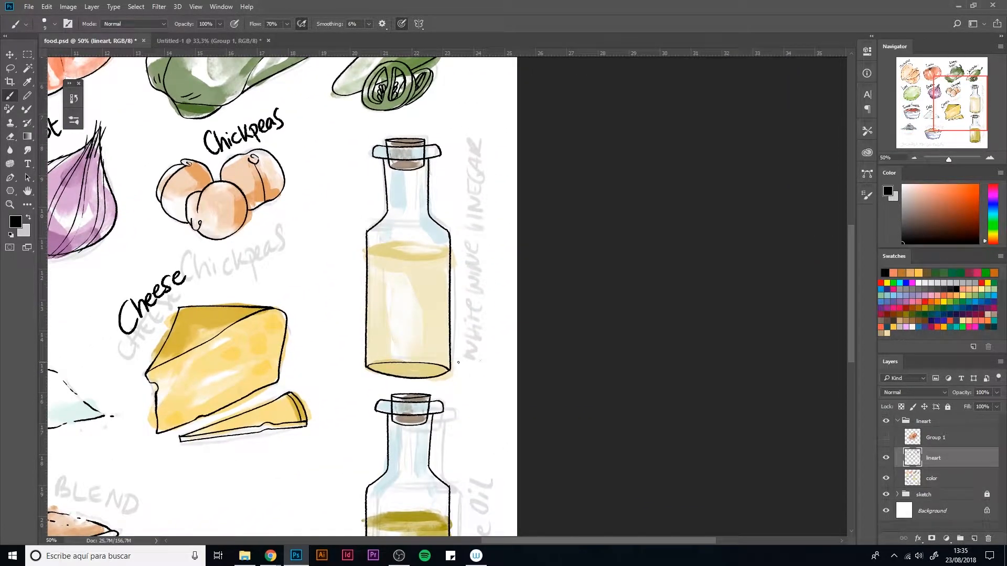
pyautogui.moveTo(457, 362)
pyautogui.mouseDown()
pyautogui.moveTo(482, 350)
pyautogui.moveTo(482, 319)
pyautogui.mouseUp()
pyautogui.moveTo(478, 328); pyautogui.dragTo(475, 313)
pyautogui.moveTo(478, 312)
pyautogui.mouseDown()
pyautogui.moveTo(461, 290)
pyautogui.moveTo(478, 286)
pyautogui.moveTo(467, 258)
pyautogui.moveTo(480, 243)
pyautogui.mouseUp()
pyautogui.click(462, 284)
pyautogui.moveTo(481, 243)
pyautogui.mouseDown()
pyautogui.moveTo(461, 238)
pyautogui.moveTo(481, 238)
pyautogui.moveTo(470, 217)
pyautogui.mouseUp()
pyautogui.click(466, 232)
pyautogui.click(480, 233)
# Step: Hand-letter "Olive Oil" vertically along the side of the darker oil bottle
pyautogui.moveTo(475, 221)
pyautogui.mouseDown()
pyautogui.moveTo(472, 207)
pyautogui.moveTo(493, 208)
pyautogui.moveTo(472, 187)
pyautogui.moveTo(428, 31)
pyautogui.mouseUp()
pyautogui.moveTo(413, 386)
pyautogui.mouseDown()
pyautogui.moveTo(422, 389)
pyautogui.moveTo(424, 376)
pyautogui.mouseUp()
pyautogui.moveTo(412, 377); pyautogui.dragTo(421, 364)
pyautogui.moveTo(409, 367)
pyautogui.mouseDown()
pyautogui.moveTo(419, 349)
pyautogui.moveTo(404, 296)
pyautogui.mouseUp()
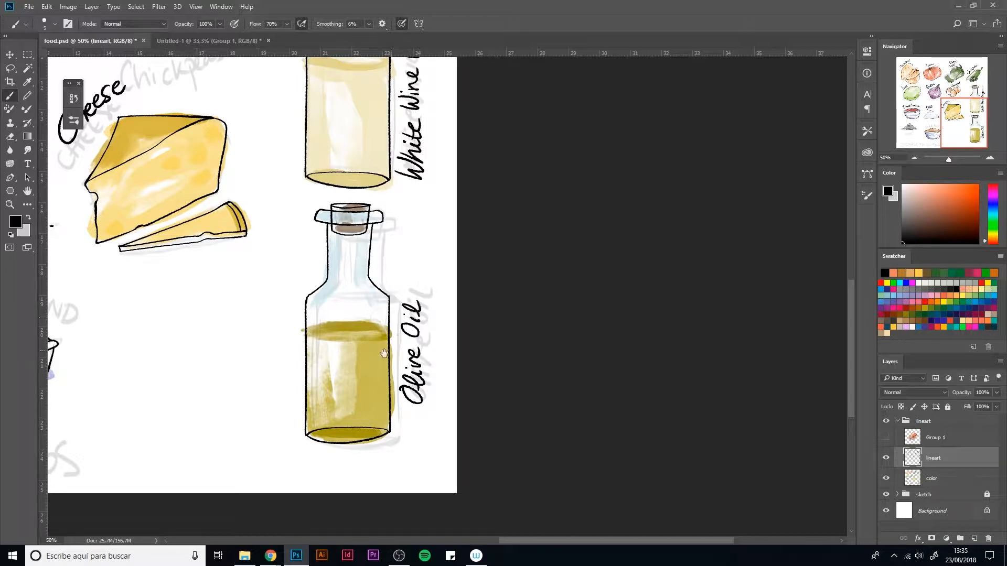
# Step: Hand-letter "Spice Blend" above the bowl of brown spice
pyautogui.moveTo(383, 352)
pyautogui.mouseDown()
pyautogui.moveTo(735, 346)
pyautogui.moveTo(839, 370)
pyautogui.mouseUp()
pyautogui.moveTo(384, 309); pyautogui.dragTo(385, 332)
pyautogui.moveTo(396, 316)
pyautogui.mouseDown()
pyautogui.moveTo(401, 333)
pyautogui.moveTo(434, 304)
pyautogui.moveTo(444, 321)
pyautogui.mouseUp()
pyautogui.moveTo(442, 301); pyautogui.dragTo(455, 322)
pyautogui.moveTo(459, 320)
pyautogui.mouseDown()
pyautogui.moveTo(469, 302)
pyautogui.moveTo(478, 325)
pyautogui.moveTo(491, 326)
pyautogui.moveTo(501, 309)
pyautogui.moveTo(502, 332)
pyautogui.mouseUp()
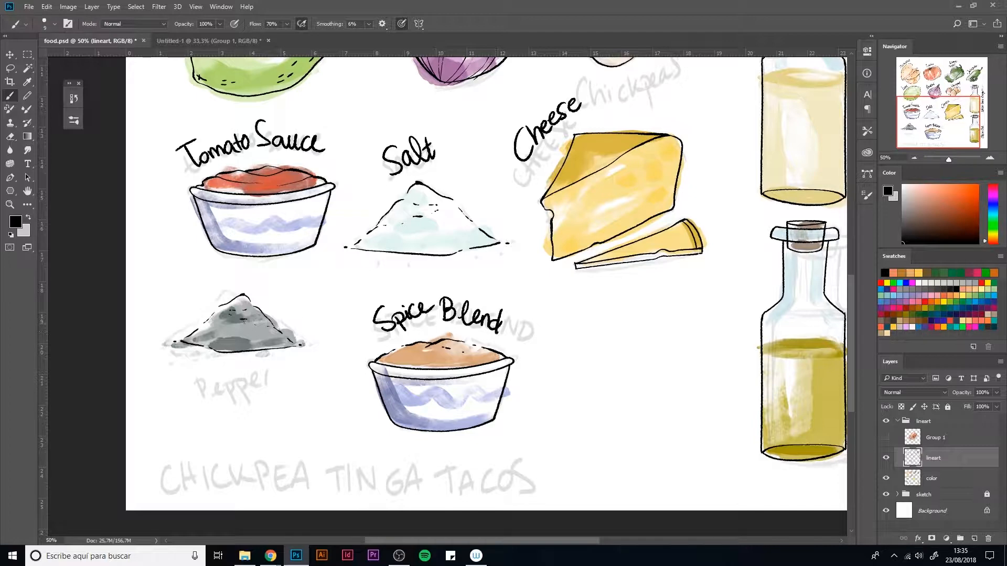
# Step: Hand-letter "Pepper" above the grey pepper pile
pyautogui.moveTo(174, 292); pyautogui.dragTo(183, 316)
pyautogui.moveTo(171, 293); pyautogui.dragTo(205, 310)
pyautogui.moveTo(203, 297); pyautogui.dragTo(212, 295)
pyautogui.moveTo(214, 290); pyautogui.dragTo(226, 275)
# Step: Set the brush size to 10 and ink holes on the cheese and short detail marks on the bottles
pyautogui.moveTo(337, 287); pyautogui.dragTo(237, 499)
pyautogui.hotkey('ctrl', '0')
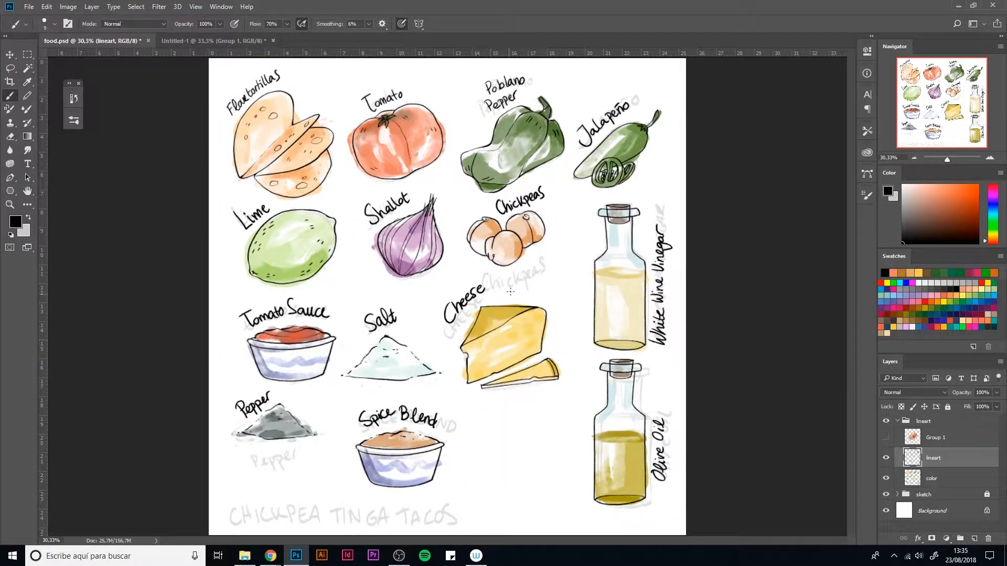
pyautogui.press(']')
pyautogui.moveTo(517, 339); pyautogui.dragTo(527, 351)
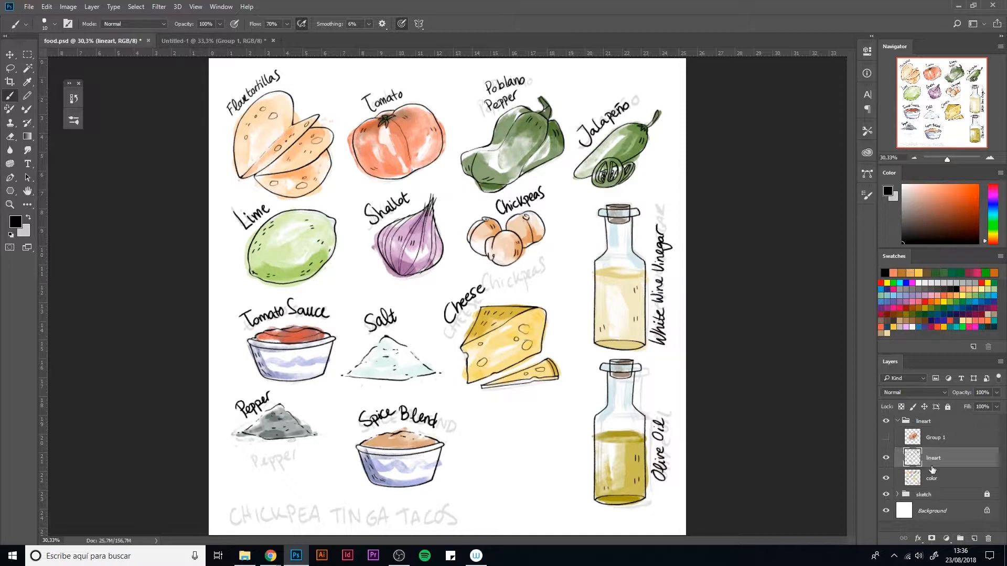
# Step: Merge the lineart and color layers into one and hide the sketch group
pyautogui.keyDown('shift'); pyautogui.click(923, 486); pyautogui.keyUp('shift')
pyautogui.hotkey('ctrl', 'e')
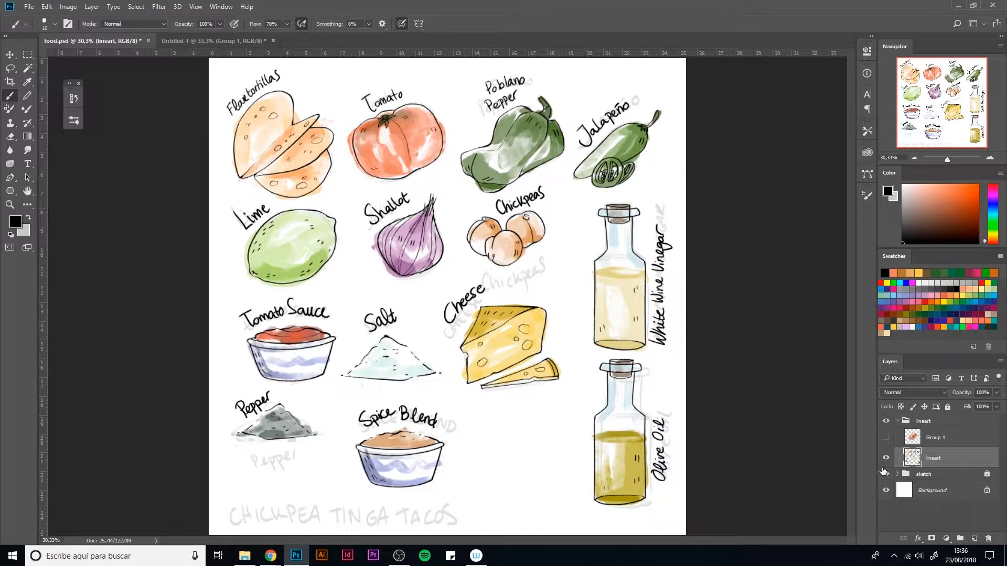
pyautogui.click(887, 474)
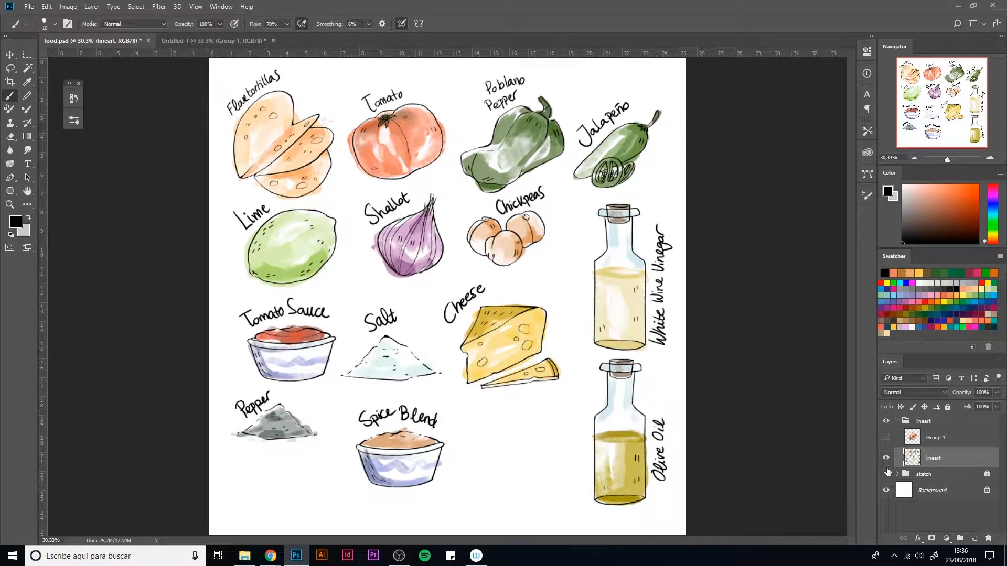
# Step: Copy the merged ingredients layer into Untitled-1 and scale it down until all ingredients fit within the page height
pyautogui.press('v')
pyautogui.moveTo(271, 142); pyautogui.dragTo(292, 181)
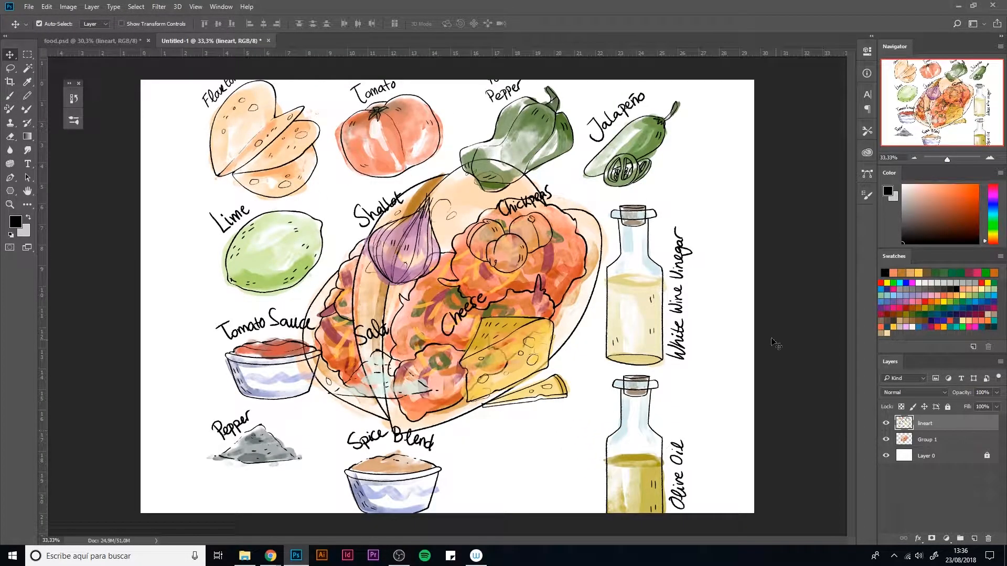
pyautogui.hotkey('ctrl', 't')
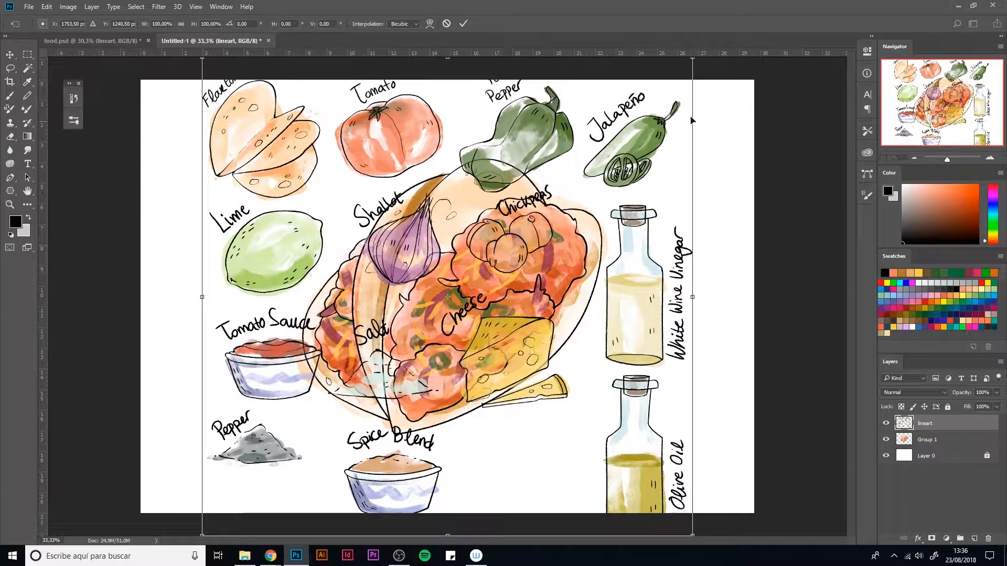
pyautogui.moveTo(694, 70); pyautogui.dragTo(664, 88)
pyautogui.press('Return')
# Step: Lower the opacity of the taco drawing group, Group 1, to 20%
pyautogui.press('l')
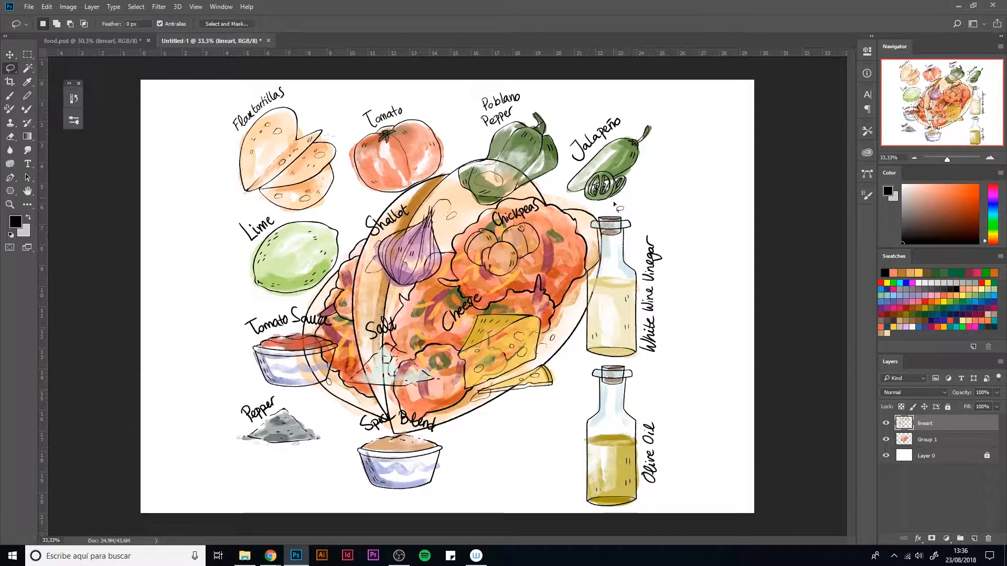
pyautogui.moveTo(573, 206); pyautogui.dragTo(560, 199)
pyautogui.click(952, 440)
pyautogui.click(995, 393)
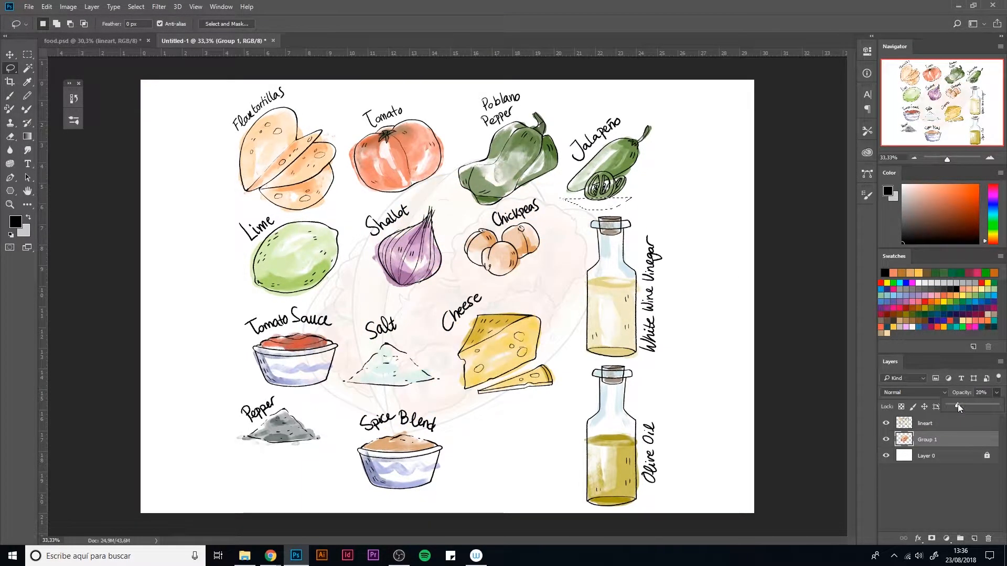
# Step: On the lineart layer, lasso the jalapeño with its label and move it to the page's upper-right corner
pyautogui.click(941, 422)
pyautogui.moveTo(645, 177)
pyautogui.mouseDown()
pyautogui.moveTo(606, 208)
pyautogui.moveTo(559, 186)
pyautogui.mouseUp()
pyautogui.moveTo(670, 169)
pyautogui.mouseDown()
pyautogui.moveTo(666, 145)
pyautogui.moveTo(733, 135)
pyautogui.mouseUp()
pyautogui.hotkey('ctrl', 't')
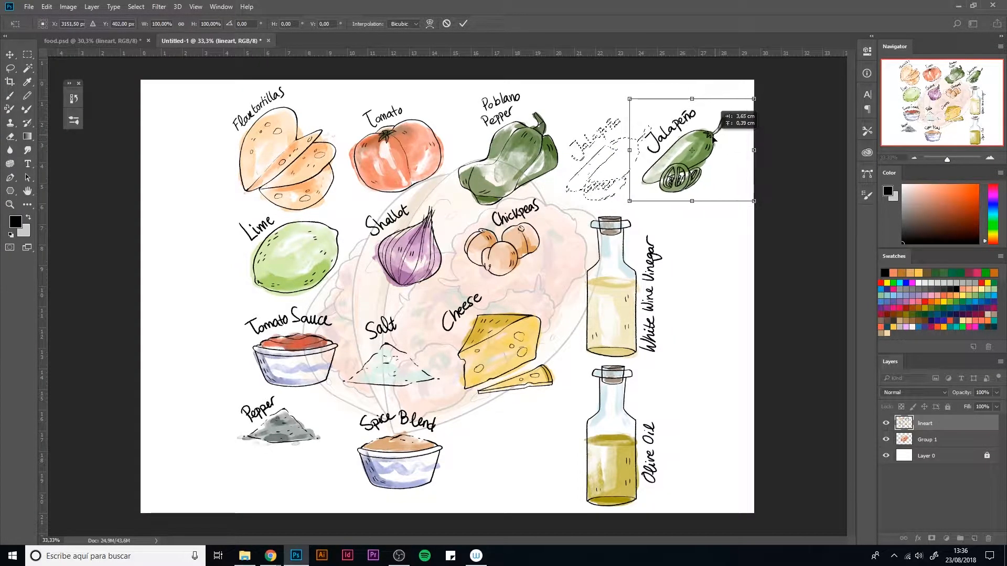
pyautogui.press('Return')
pyautogui.hotkey('ctrl', 'd')
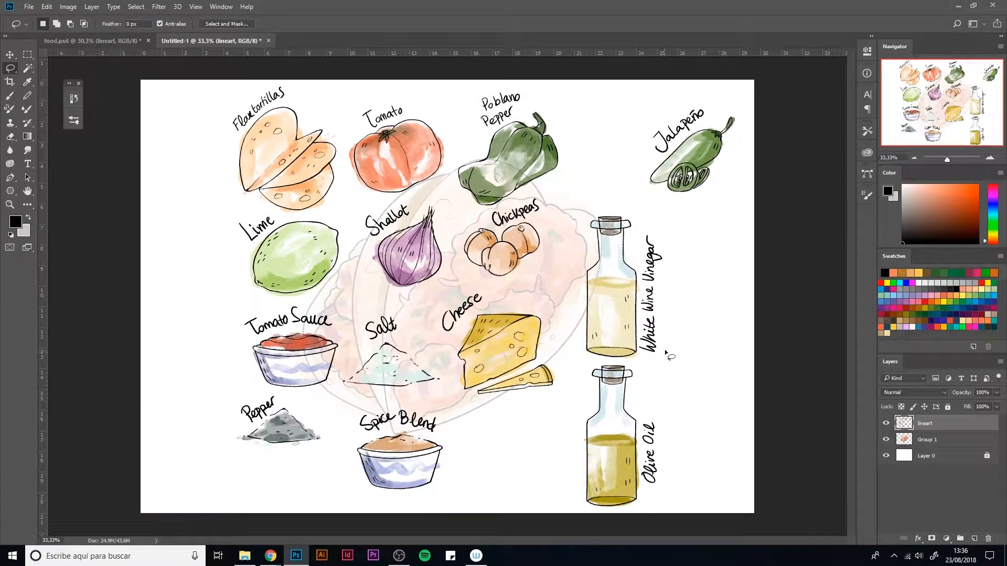
# Step: Lasso the white wine vinegar and olive oil bottles with their labels and move them beneath the jalapeño at the page's right edge
pyautogui.moveTo(690, 385); pyautogui.dragTo(689, 486)
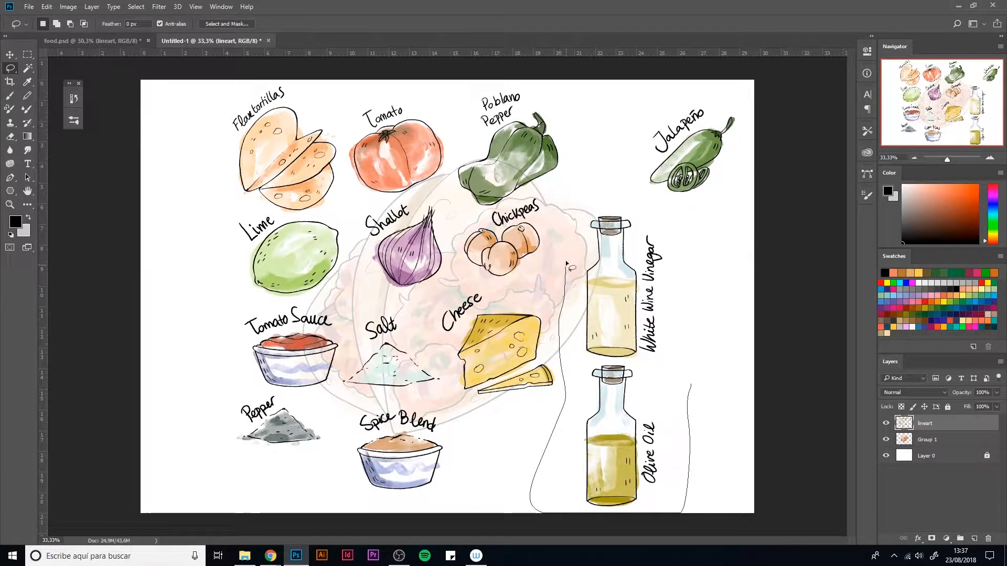
pyautogui.moveTo(594, 203); pyautogui.dragTo(681, 404)
pyautogui.hotkey('ctrl', 't')
pyautogui.moveTo(622, 314); pyautogui.dragTo(693, 306)
pyautogui.press('Return')
pyautogui.hotkey('ctrl', 'd')
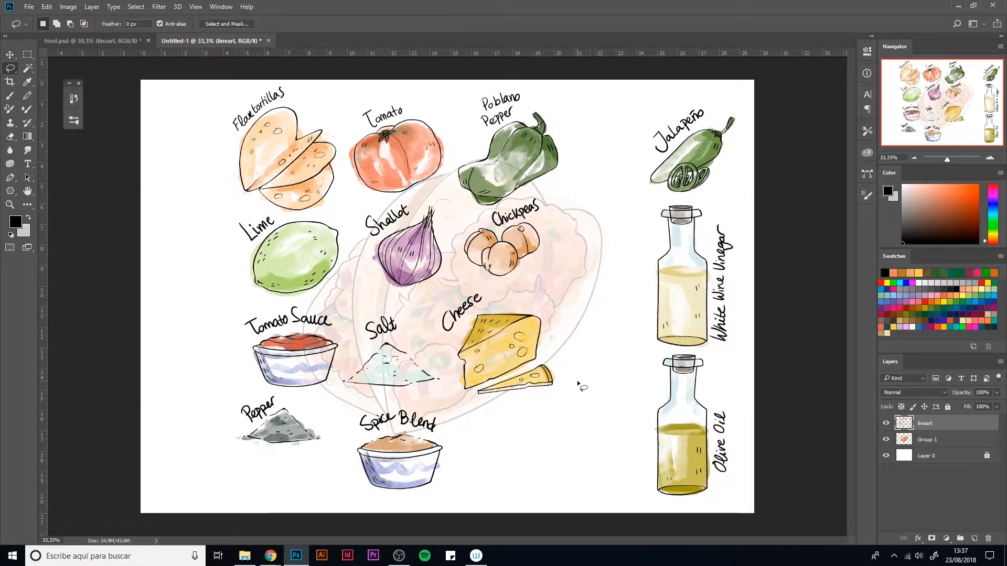
# Step: Move the cheese and its label outside the taco, down beside the olive oil bottle
pyautogui.moveTo(526, 306); pyautogui.dragTo(580, 398)
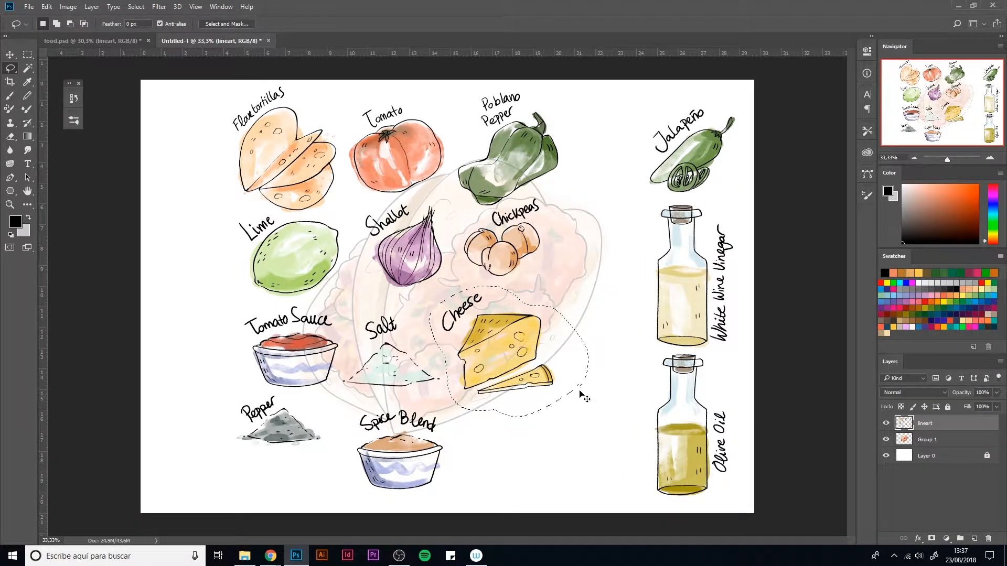
pyautogui.hotkey('ctrl', 't')
pyautogui.moveTo(543, 346)
pyautogui.mouseDown()
pyautogui.moveTo(556, 375)
pyautogui.moveTo(626, 421)
pyautogui.mouseUp()
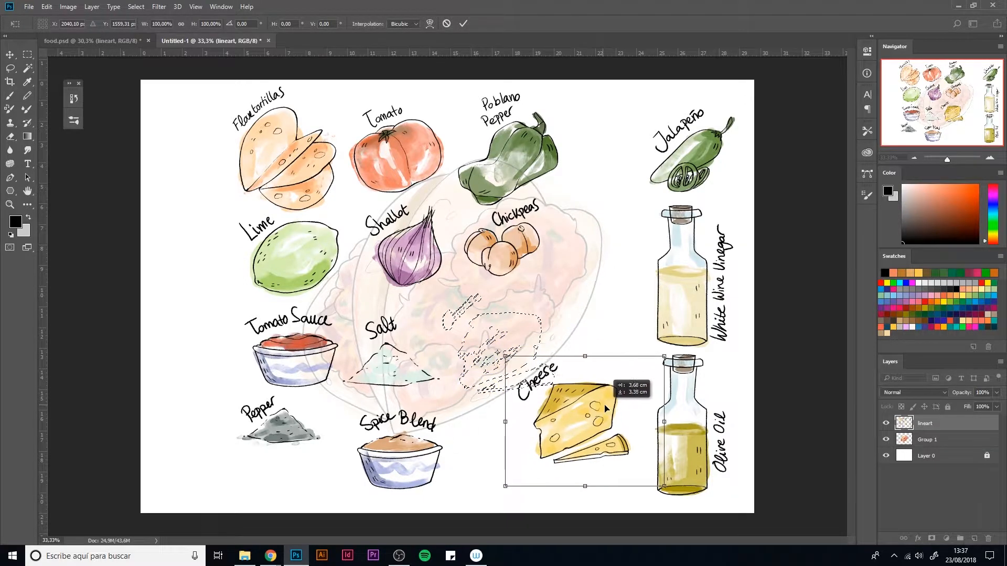
pyautogui.press('Return')
# Step: Move the spice blend bowl and its label below the taco, just left of the cheese
pyautogui.moveTo(451, 479)
pyautogui.mouseDown()
pyautogui.moveTo(428, 504)
pyautogui.moveTo(345, 428)
pyautogui.mouseUp()
pyautogui.moveTo(474, 459); pyautogui.dragTo(472, 450)
pyautogui.hotkey('ctrl', 't')
pyautogui.moveTo(420, 468)
pyautogui.mouseDown()
pyautogui.moveTo(508, 488)
pyautogui.moveTo(495, 478)
pyautogui.mouseUp()
pyautogui.press('Return')
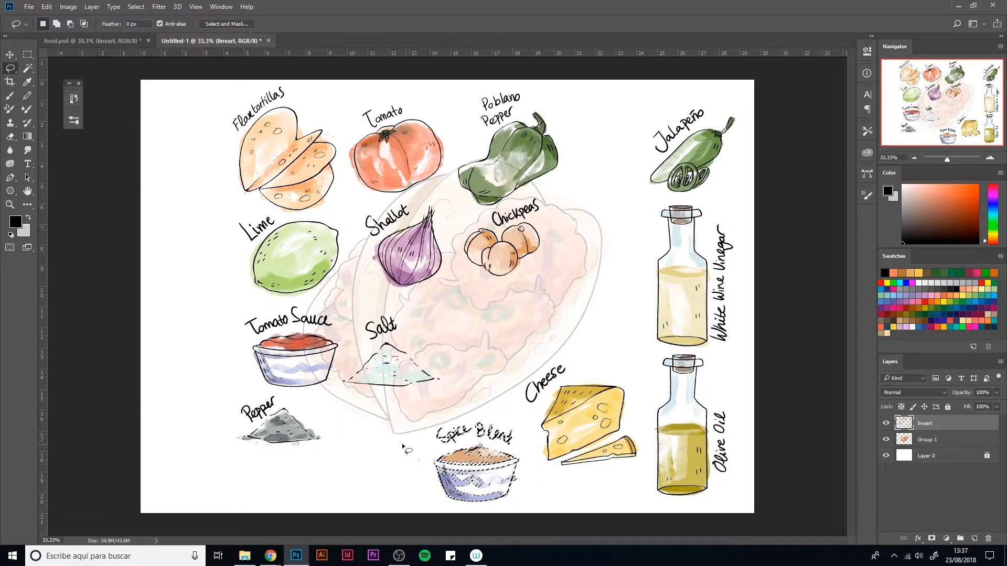
pyautogui.click(386, 444)
pyautogui.click(504, 205)
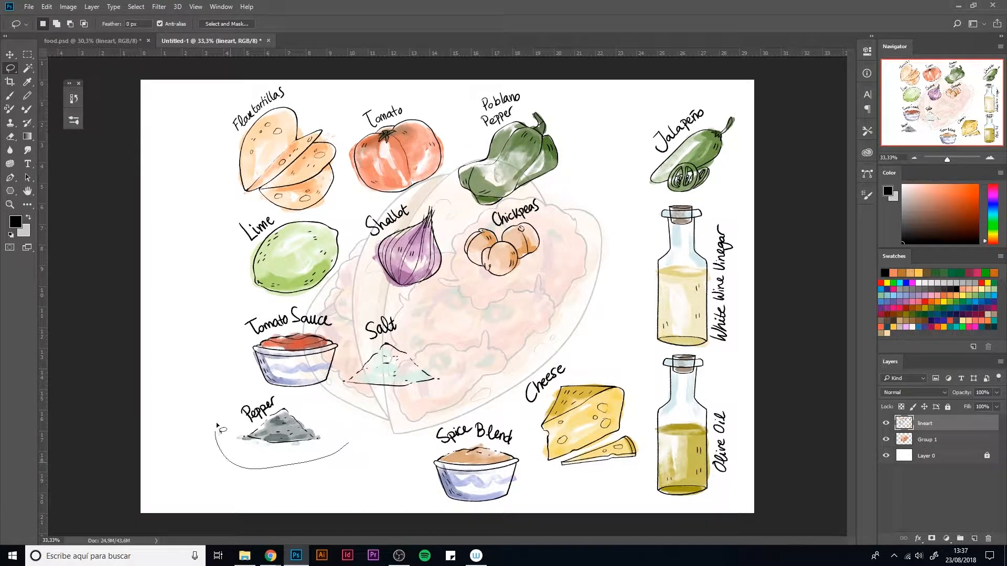
# Step: Move the pepper pile and its label into the bottom row, just left of the spice blend bowl
pyautogui.moveTo(217, 425)
pyautogui.mouseDown()
pyautogui.moveTo(336, 409)
pyautogui.moveTo(351, 442)
pyautogui.moveTo(394, 470)
pyautogui.moveTo(375, 478)
pyautogui.mouseUp()
pyautogui.hotkey('ctrl', 't')
pyautogui.press('Return')
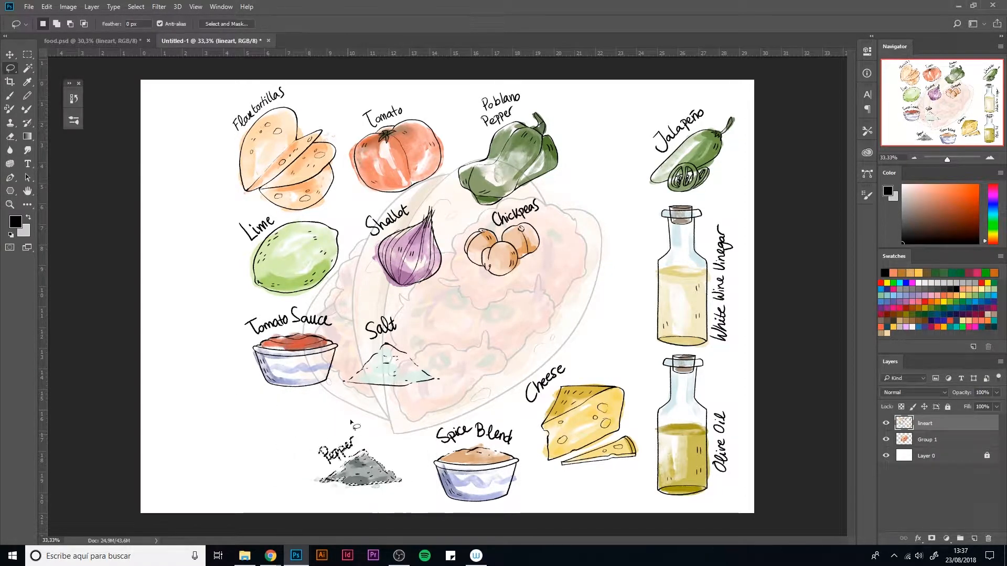
pyautogui.hotkey('ctrl', 'd')
# Step: Lasso the salt pile with its label and move it to the page's lower-left corner, beside the pepper
pyautogui.moveTo(420, 397); pyautogui.dragTo(337, 382)
pyautogui.moveTo(461, 363); pyautogui.dragTo(451, 404)
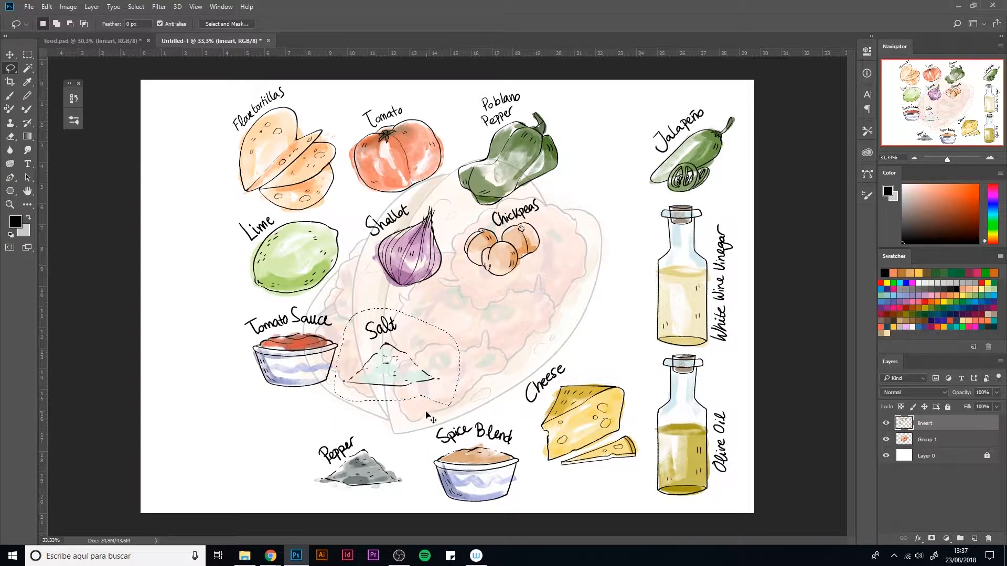
pyautogui.hotkey('ctrl', 't')
pyautogui.moveTo(405, 371); pyautogui.dragTo(246, 475)
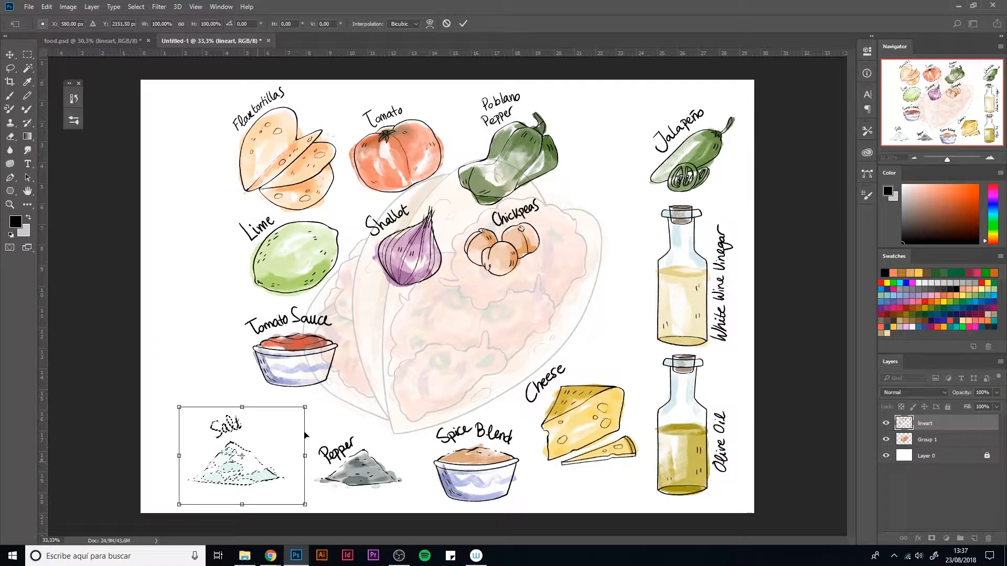
pyautogui.press('Return')
pyautogui.hotkey('ctrl', 'd')
pyautogui.moveTo(337, 384); pyautogui.dragTo(272, 301)
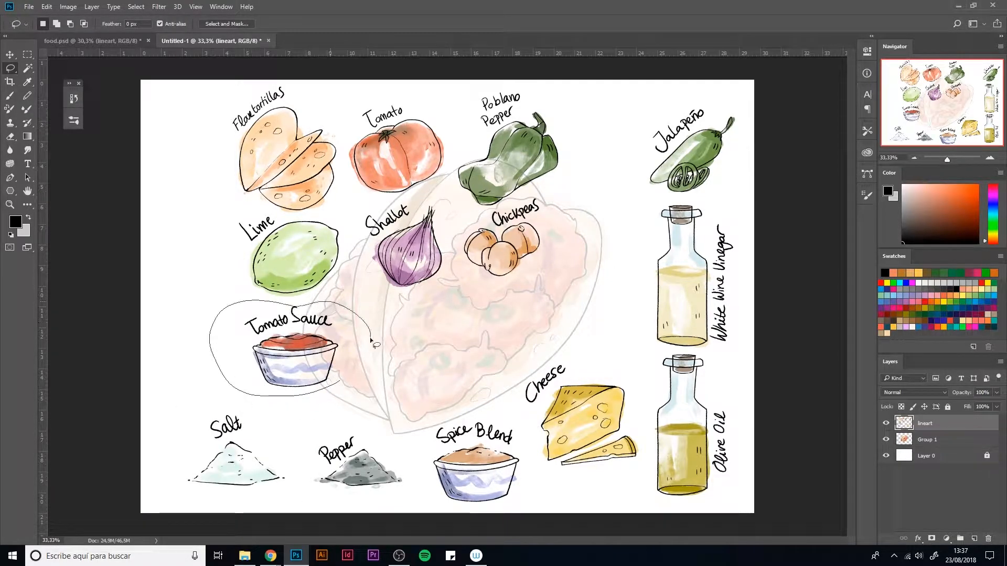
pyautogui.moveTo(376, 344); pyautogui.dragTo(253, 385)
pyautogui.hotkey('ctrl', 't')
pyautogui.click(504, 205)
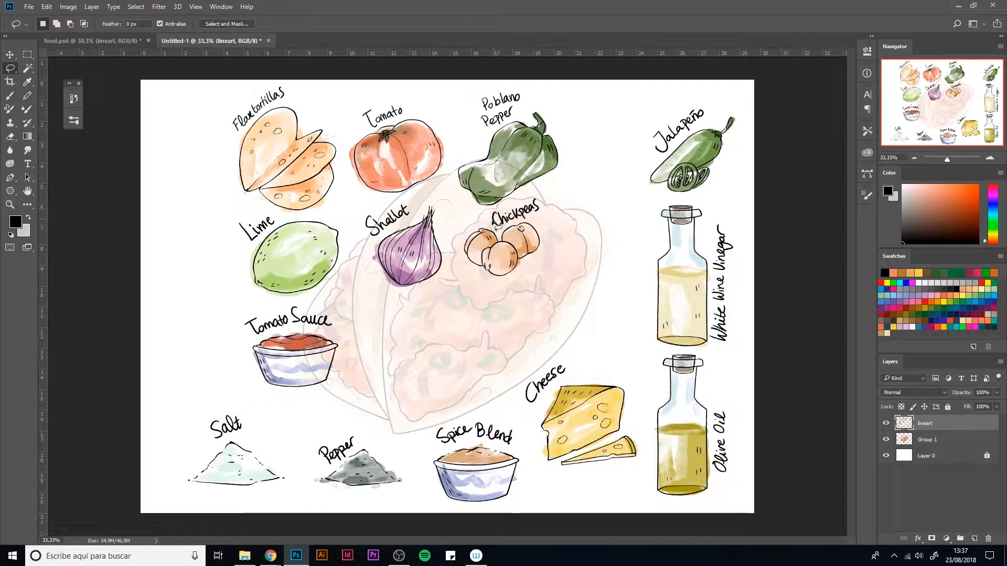
# Step: Rotate the tomato sauce bowl and its label by -9.76° and move them toward the page's left edge, above the salt
pyautogui.moveTo(372, 361); pyautogui.dragTo(332, 397)
pyautogui.moveTo(276, 308); pyautogui.dragTo(373, 362)
pyautogui.hotkey('ctrl', 't')
pyautogui.moveTo(398, 422)
pyautogui.mouseDown()
pyautogui.moveTo(412, 402)
pyautogui.moveTo(406, 411)
pyautogui.mouseUp()
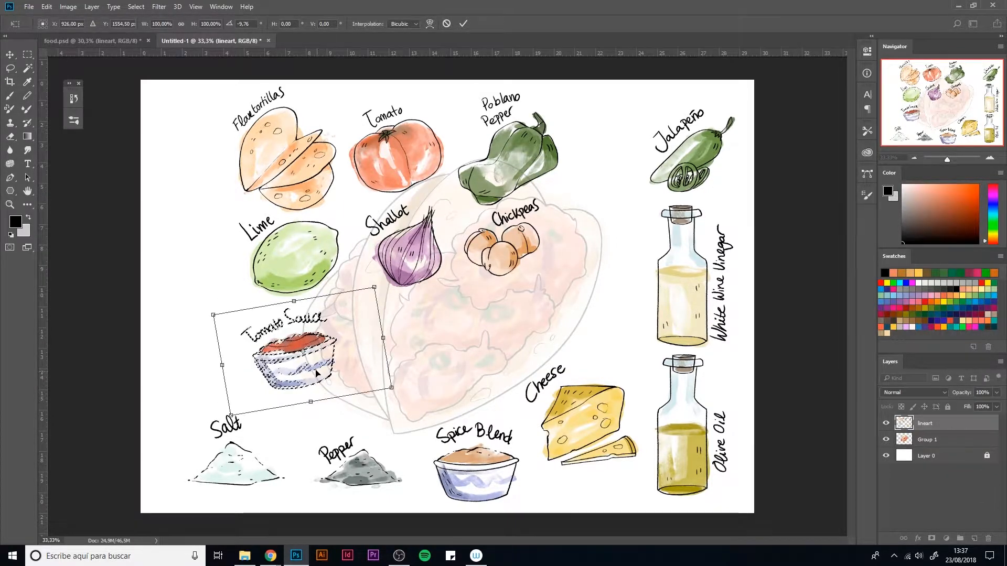
pyautogui.moveTo(308, 369); pyautogui.dragTo(230, 388)
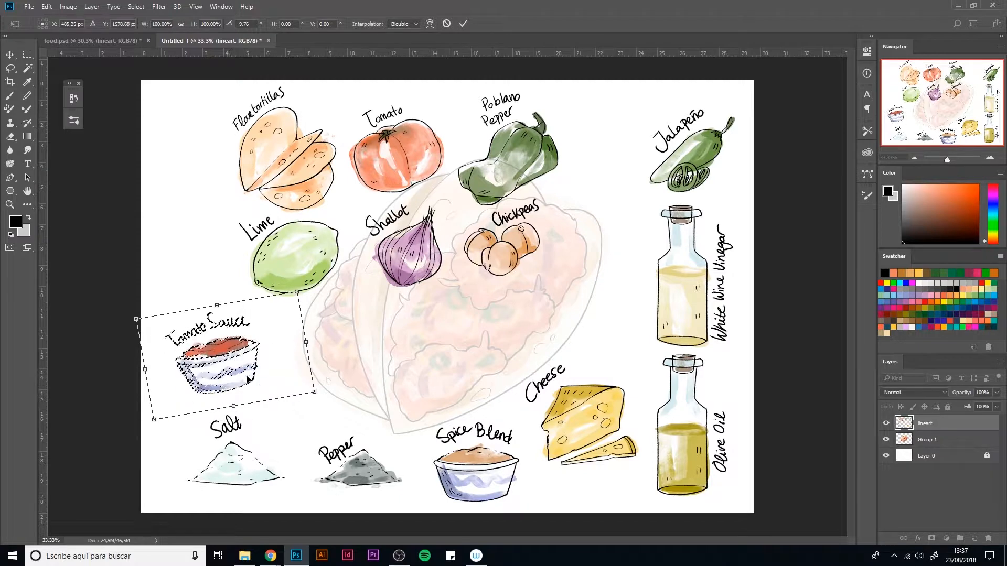
pyautogui.press('Return')
pyautogui.hotkey('ctrl', 'd')
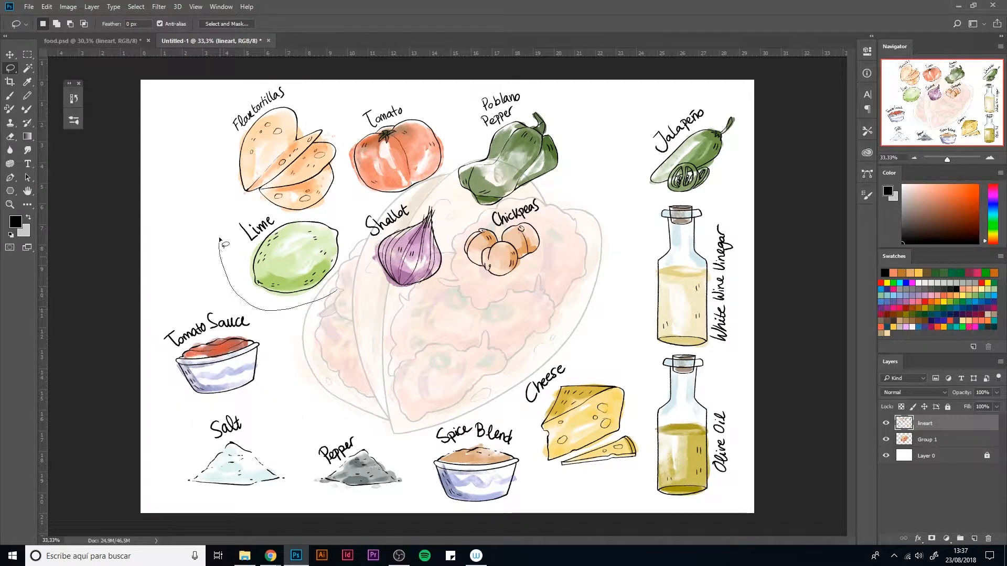
# Step: Lasso the lime with its label and move it toward the page's left edge, directly above the tomato sauce
pyautogui.moveTo(221, 240)
pyautogui.mouseDown()
pyautogui.moveTo(244, 209)
pyautogui.moveTo(272, 213)
pyautogui.mouseUp()
pyautogui.moveTo(346, 220)
pyautogui.mouseDown()
pyautogui.moveTo(346, 291)
pyautogui.moveTo(238, 258)
pyautogui.moveTo(242, 267)
pyautogui.mouseUp()
pyautogui.hotkey('ctrl', 't')
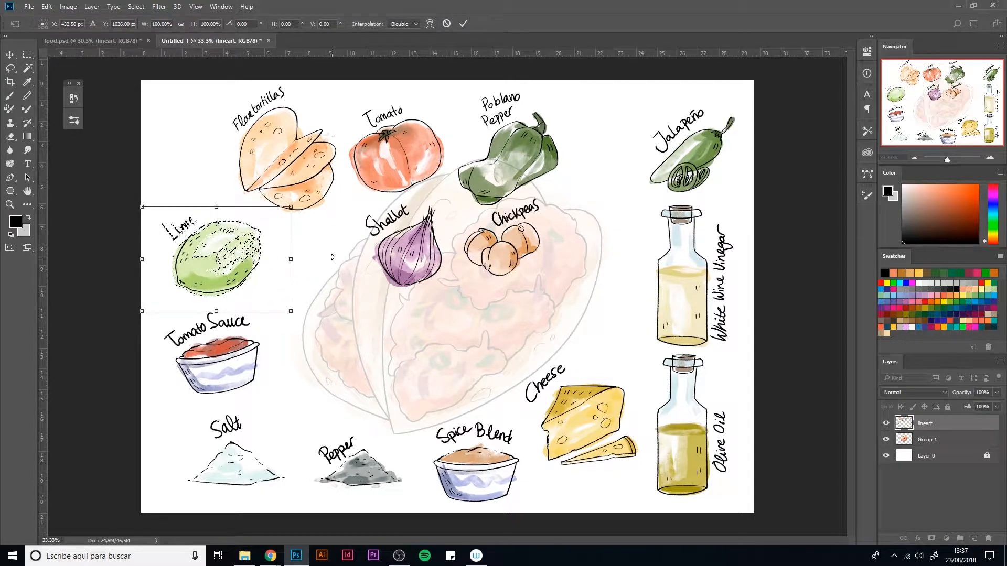
pyautogui.press('Return')
pyautogui.hotkey('ctrl', 'd')
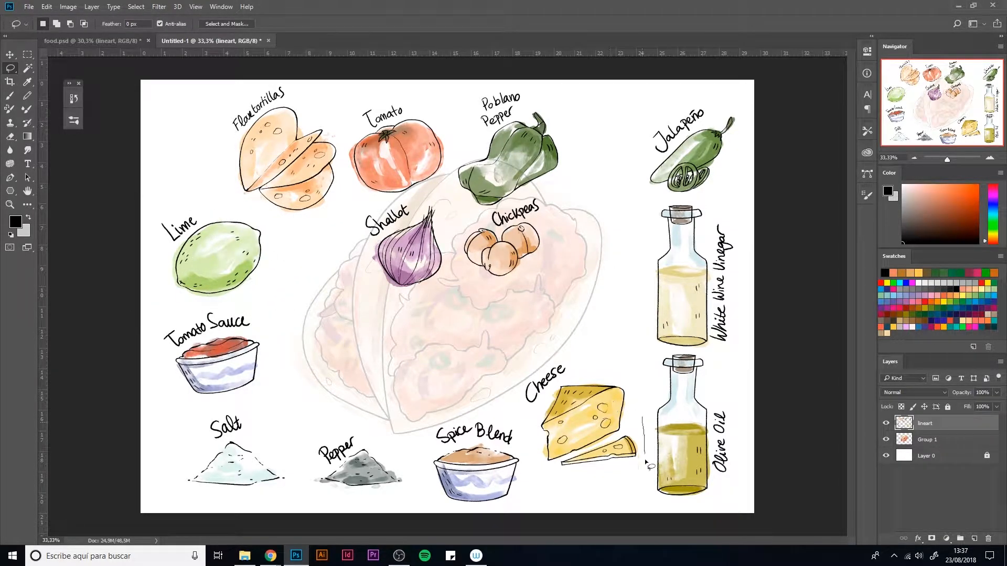
# Step: Move the cheese and its label slightly lower, in line with the spice blend bowl
pyautogui.moveTo(539, 478); pyautogui.dragTo(514, 395)
pyautogui.moveTo(638, 416)
pyautogui.mouseDown()
pyautogui.moveTo(594, 431)
pyautogui.moveTo(596, 442)
pyautogui.mouseUp()
pyautogui.hotkey('ctrl', 't')
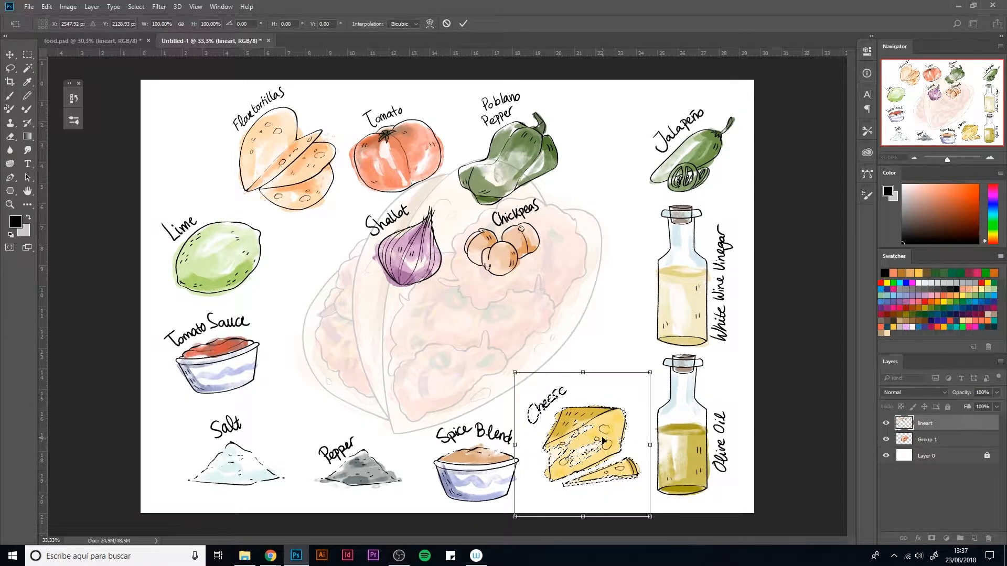
pyautogui.press('Return')
pyautogui.hotkey('ctrl', 'd')
# Step: Scale down the chickpeas with their label and move them off the taco to just above the cheese
pyautogui.click(507, 222)
pyautogui.press('Return')
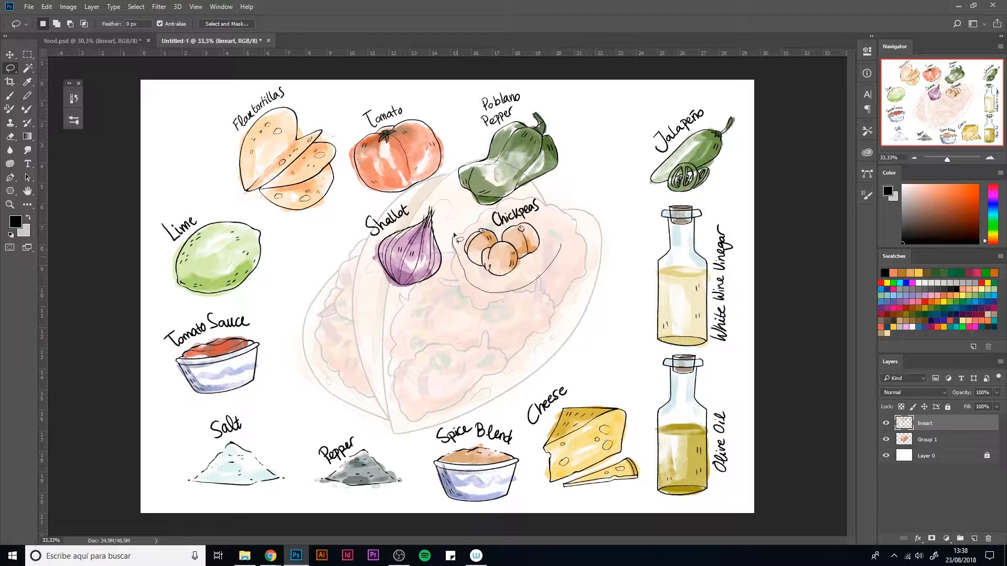
pyautogui.moveTo(561, 244)
pyautogui.mouseDown()
pyautogui.moveTo(546, 273)
pyautogui.moveTo(584, 349)
pyautogui.moveTo(618, 381)
pyautogui.mouseUp()
pyautogui.hotkey('ctrl', 't')
pyautogui.moveTo(669, 288); pyautogui.dragTo(651, 304)
pyautogui.moveTo(627, 345); pyautogui.dragTo(633, 355)
pyautogui.press('Return')
pyautogui.hotkey('ctrl', 'd')
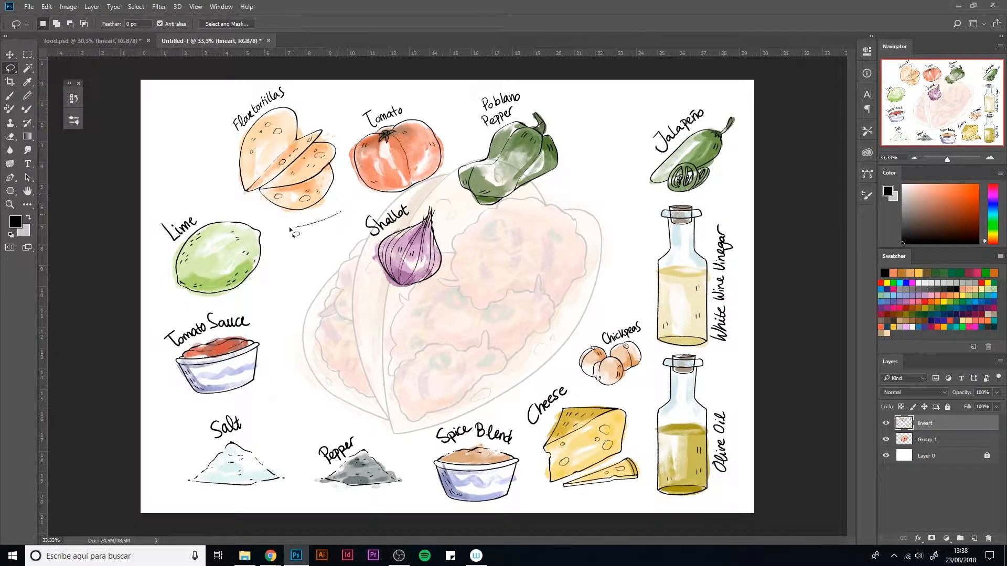
# Step: Move the tortillas and their label to the page's upper-left corner above the lime and scale them down slightly
pyautogui.moveTo(291, 230)
pyautogui.mouseDown()
pyautogui.moveTo(245, 200)
pyautogui.moveTo(196, 113)
pyautogui.moveTo(347, 111)
pyautogui.mouseUp()
pyautogui.moveTo(348, 196); pyautogui.dragTo(291, 228)
pyautogui.hotkey('ctrl', 't')
pyautogui.moveTo(294, 171); pyautogui.dragTo(215, 173)
pyautogui.moveTo(304, 239)
pyautogui.mouseDown()
pyautogui.moveTo(323, 209)
pyautogui.moveTo(316, 200)
pyautogui.mouseUp()
pyautogui.press('Return')
pyautogui.hotkey('ctrl', 'd')
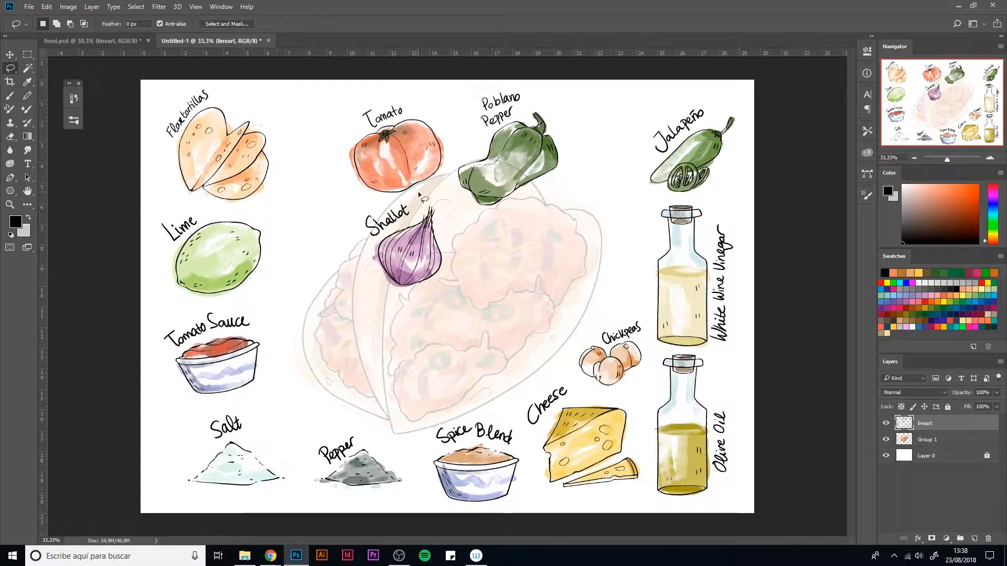
# Step: Scale the tomato and its label to about 86% and move them down beside the tortillas
pyautogui.moveTo(322, 143)
pyautogui.mouseDown()
pyautogui.moveTo(408, 88)
pyautogui.moveTo(464, 127)
pyautogui.mouseUp()
pyautogui.moveTo(413, 209); pyautogui.dragTo(403, 226)
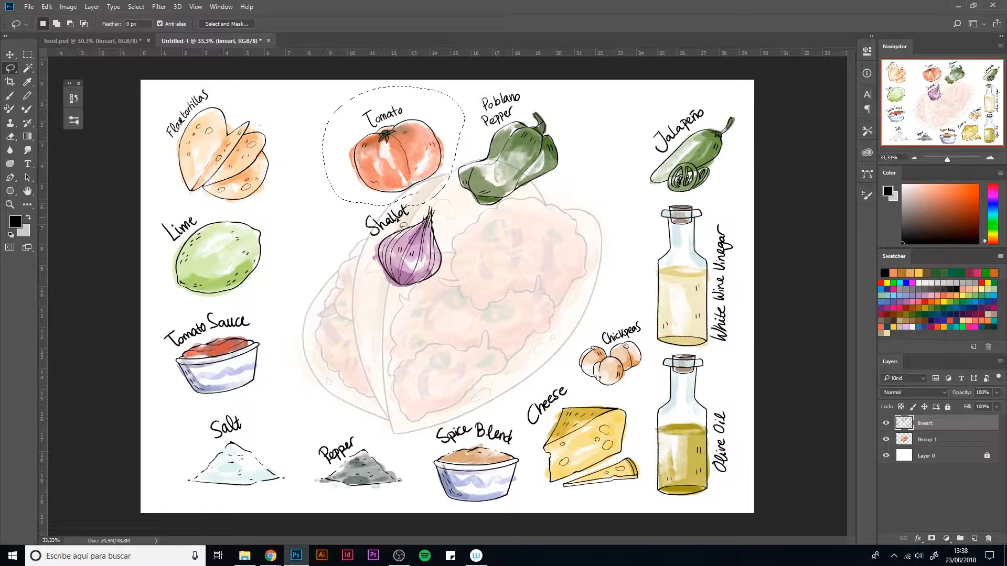
pyautogui.click(426, 199)
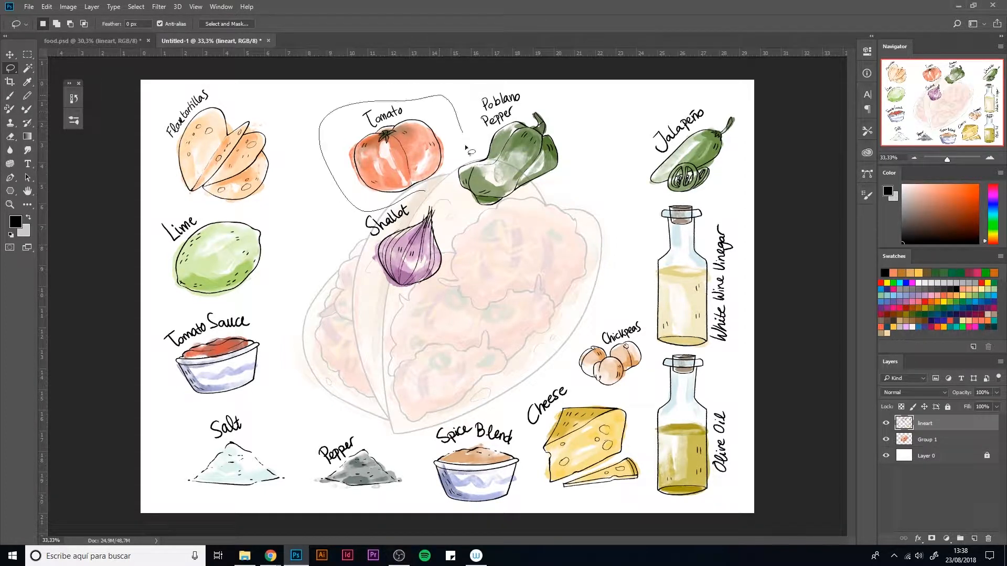
pyautogui.moveTo(466, 149)
pyautogui.mouseDown()
pyautogui.moveTo(444, 207)
pyautogui.moveTo(446, 196)
pyautogui.mouseUp()
pyautogui.hotkey('ctrl', 't')
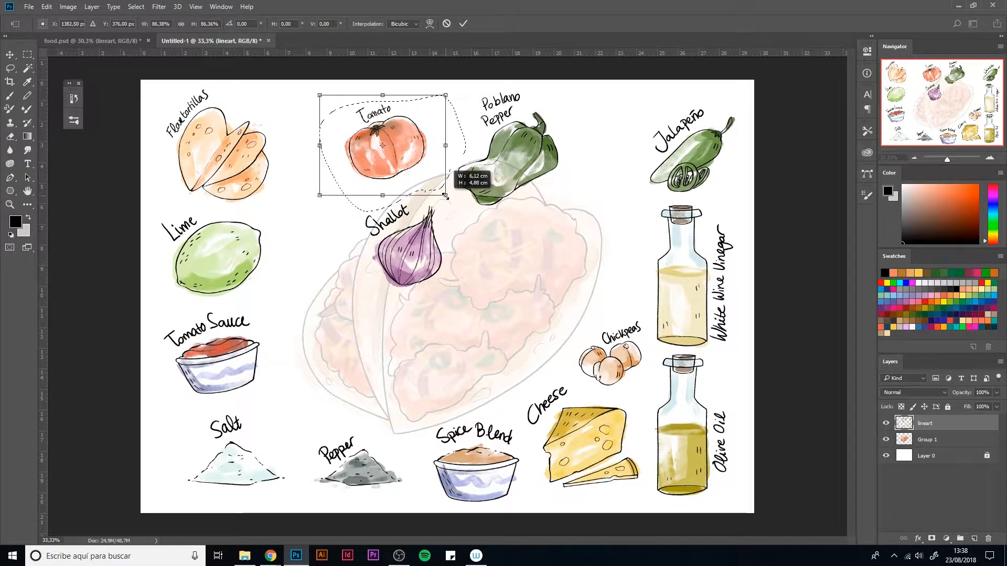
pyautogui.moveTo(417, 138)
pyautogui.mouseDown()
pyautogui.moveTo(360, 161)
pyautogui.moveTo(360, 173)
pyautogui.mouseUp()
pyautogui.press('Return')
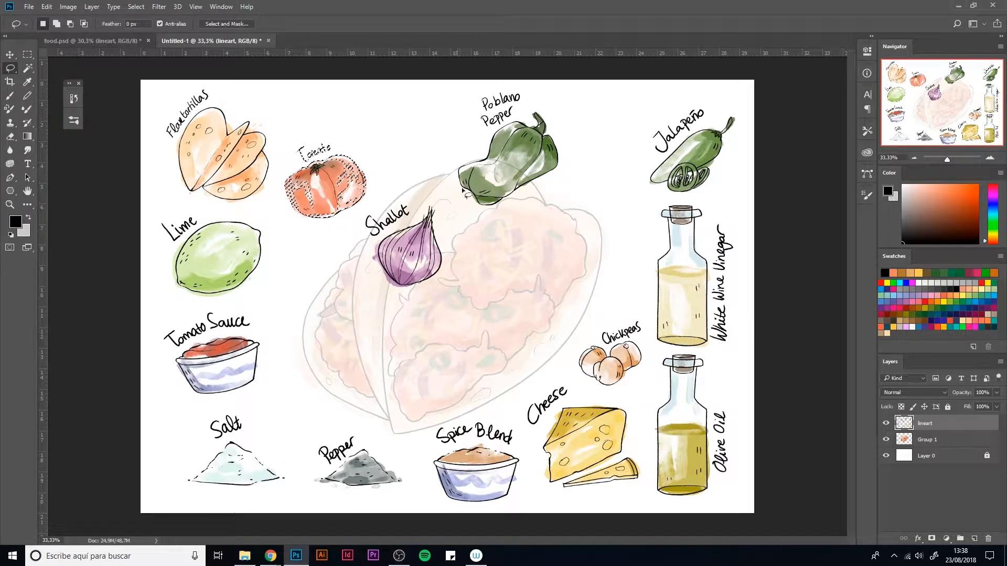
pyautogui.click(463, 192)
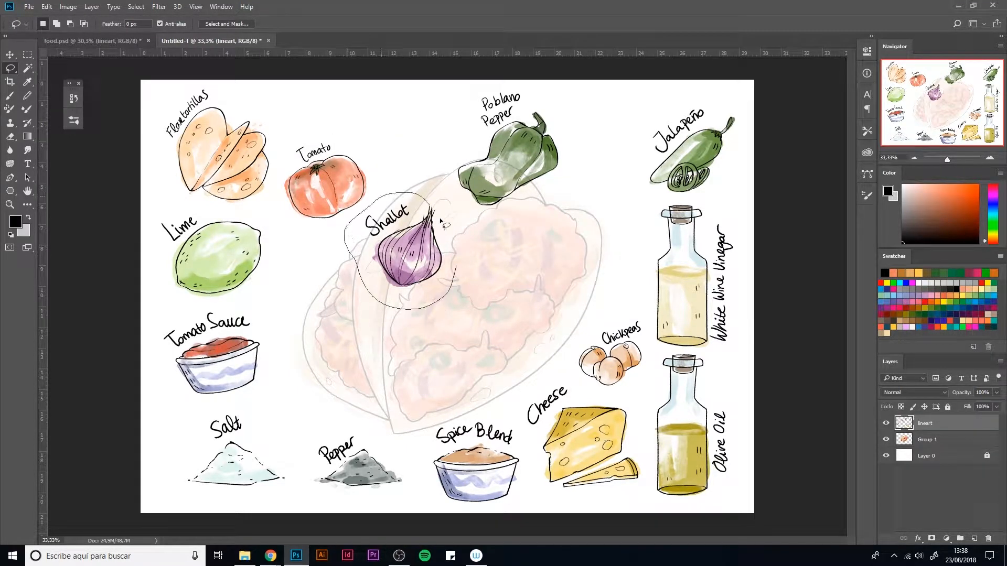
# Step: Outline the shallot with the Lasso and turn on the CMYK proof preview
pyautogui.moveTo(441, 222); pyautogui.dragTo(454, 271)
pyautogui.moveTo(379, 200); pyautogui.dragTo(472, 293)
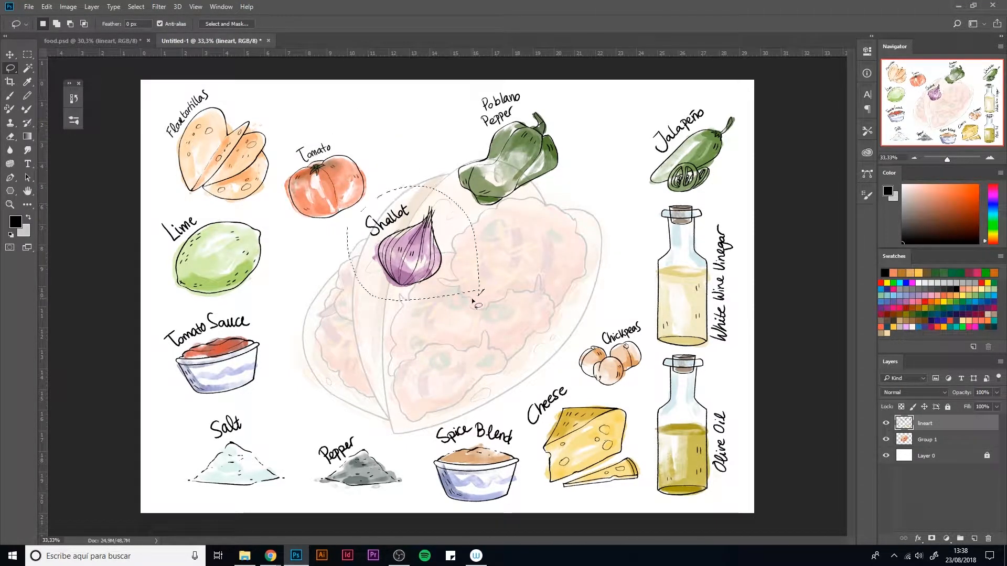
pyautogui.hotkey('ctrl', 'y')
pyautogui.moveTo(414, 257); pyautogui.dragTo(413, 297)
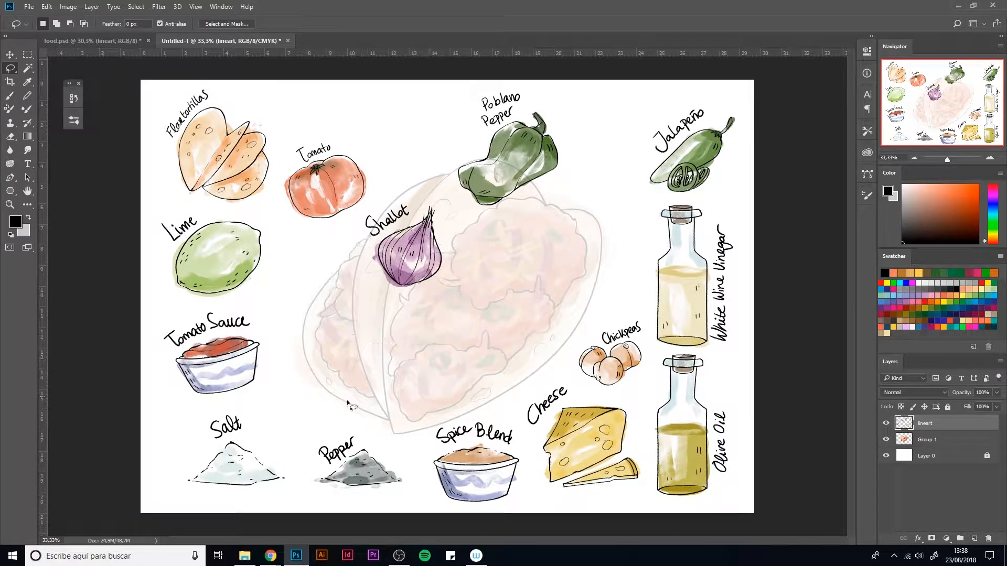
# Step: Move the salt pile and its label slightly down and left, farther into the page's lower-left corner
pyautogui.moveTo(287, 429); pyautogui.dragTo(273, 512)
pyautogui.moveTo(206, 408); pyautogui.dragTo(207, 411)
pyautogui.hotkey('ctrl', 't')
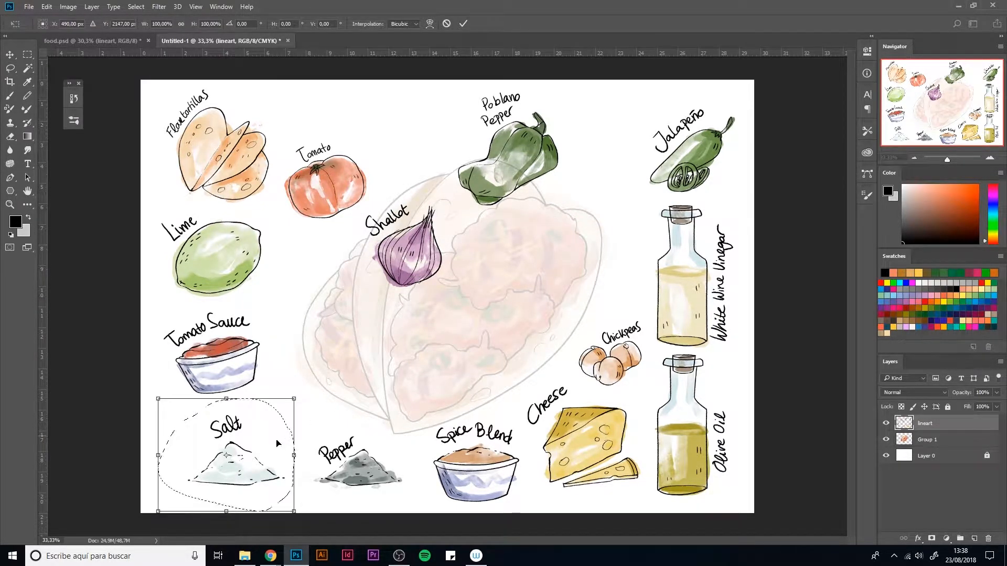
pyautogui.moveTo(253, 477)
pyautogui.mouseDown()
pyautogui.moveTo(223, 481)
pyautogui.moveTo(231, 488)
pyautogui.mouseUp()
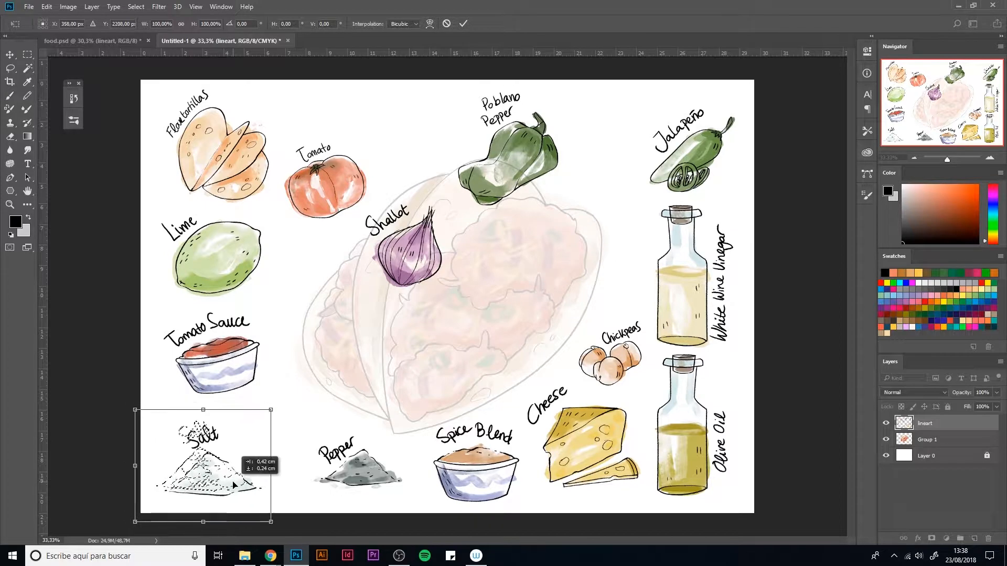
pyautogui.press('Return')
pyautogui.hotkey('ctrl', 'd')
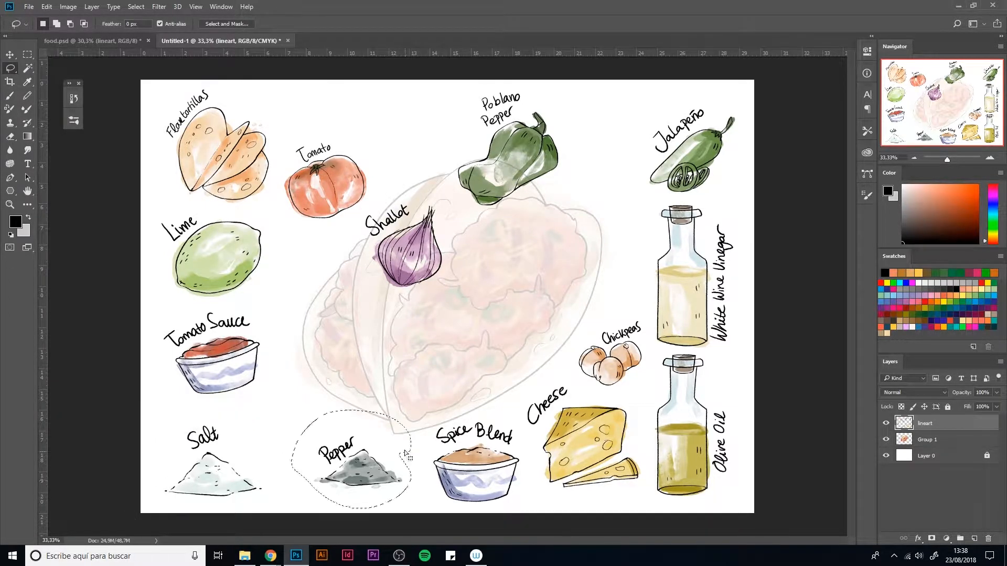
# Step: Nudge the selected pepper pile and its label slightly down and to the right
pyautogui.hotkey('ctrl', 't')
pyautogui.moveTo(385, 462); pyautogui.dragTo(388, 465)
pyautogui.press('Return')
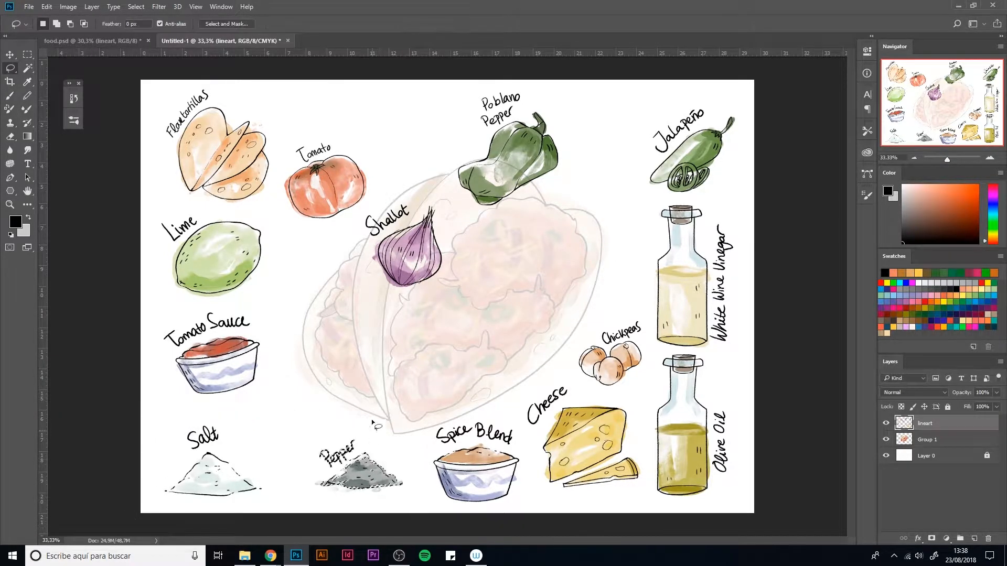
# Step: Shrink the tomato sauce bowl and its label slightly and shift them left toward the page edge
pyautogui.hotkey('ctrl', 't')
pyautogui.click(508, 205)
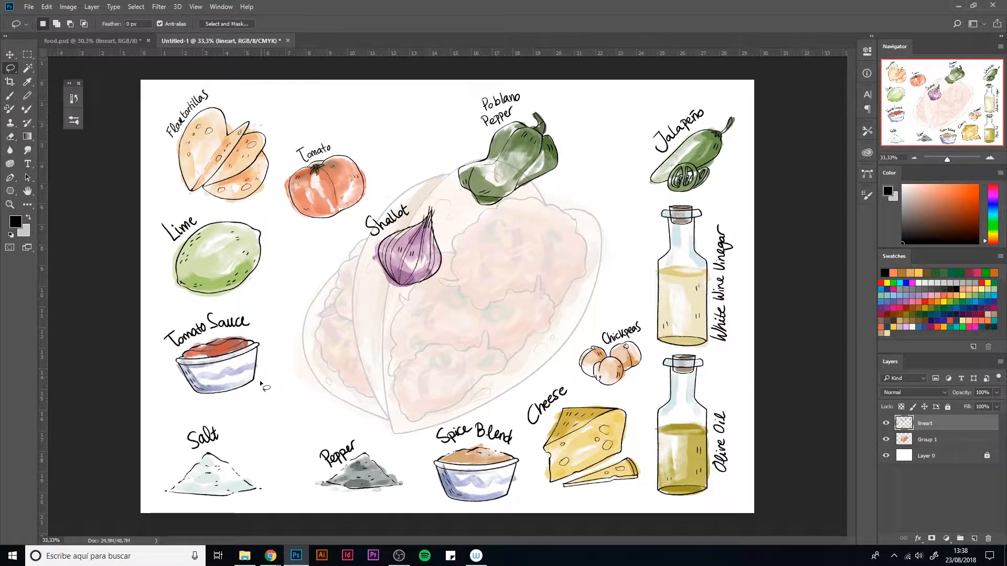
pyautogui.moveTo(220, 308)
pyautogui.mouseDown()
pyautogui.moveTo(278, 383)
pyautogui.moveTo(273, 404)
pyautogui.mouseUp()
pyautogui.hotkey('ctrl', 't')
pyautogui.moveTo(210, 362); pyautogui.dragTo(215, 366)
pyautogui.press('Return')
pyautogui.hotkey('ctrl', 't')
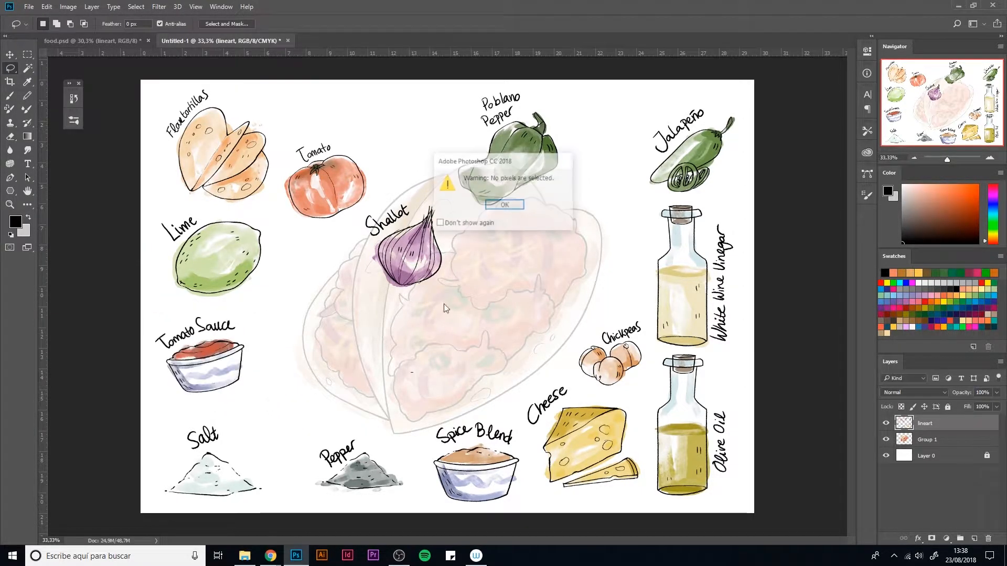
pyautogui.press('Return')
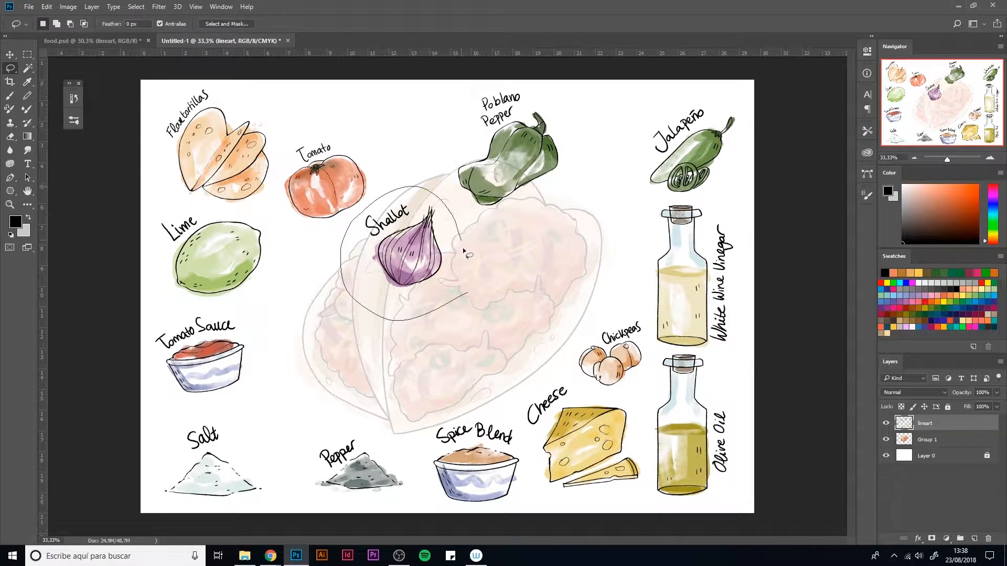
# Step: Scale the shallot and its label to about 92% and move them above the gap between the salt and pepper piles
pyautogui.moveTo(463, 252); pyautogui.dragTo(463, 299)
pyautogui.hotkey('ctrl', 't')
pyautogui.moveTo(413, 271)
pyautogui.mouseDown()
pyautogui.moveTo(409, 300)
pyautogui.moveTo(258, 451)
pyautogui.moveTo(287, 448)
pyautogui.mouseUp()
pyautogui.moveTo(344, 364); pyautogui.dragTo(337, 369)
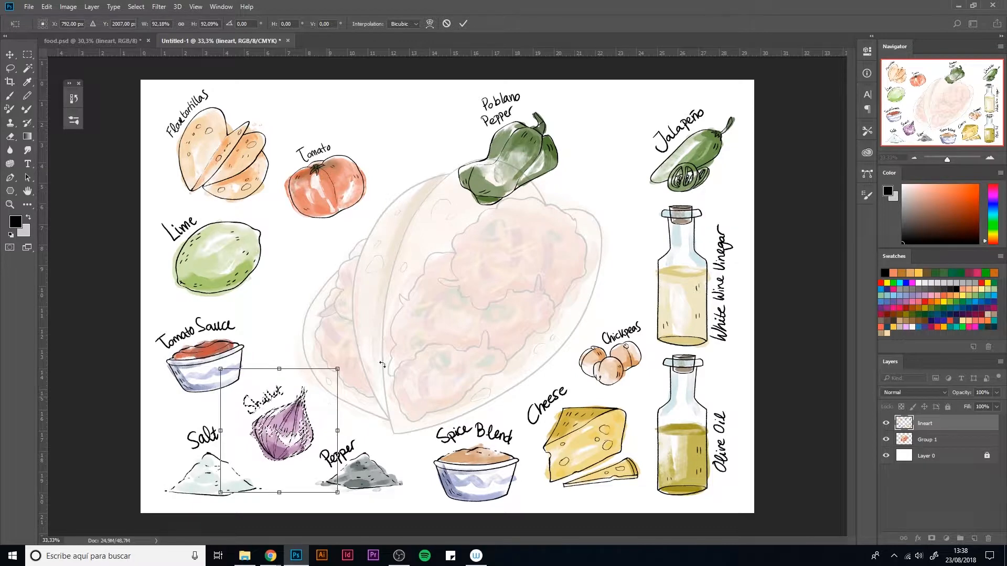
pyautogui.press('Return')
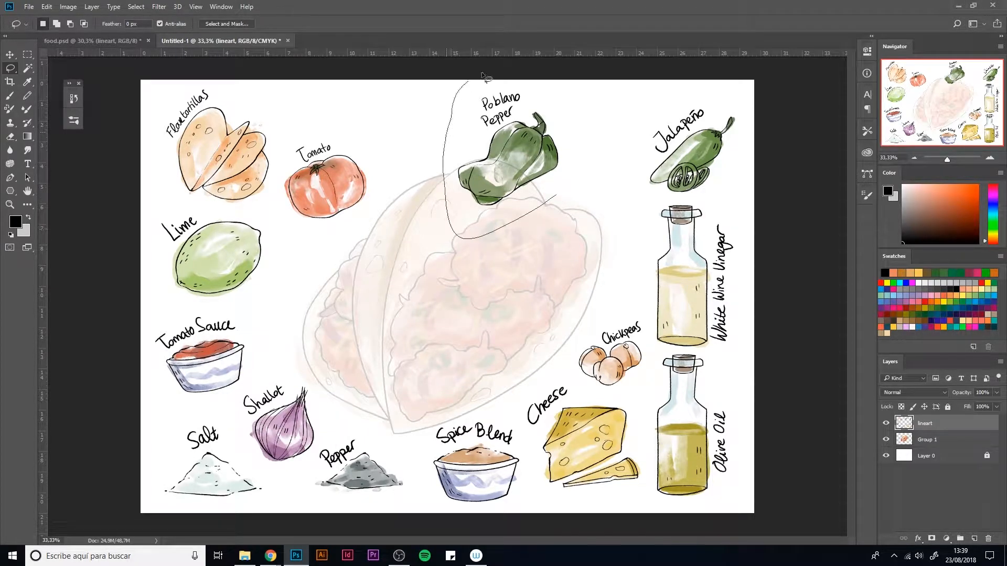
# Step: Scale the poblano pepper and its label to about 90%, rotate them about 1°, and place them beside the jalapeño
pyautogui.moveTo(486, 78)
pyautogui.mouseDown()
pyautogui.moveTo(559, 198)
pyautogui.moveTo(621, 158)
pyautogui.mouseUp()
pyautogui.hotkey('ctrl', 't')
pyautogui.moveTo(676, 235); pyautogui.dragTo(670, 240)
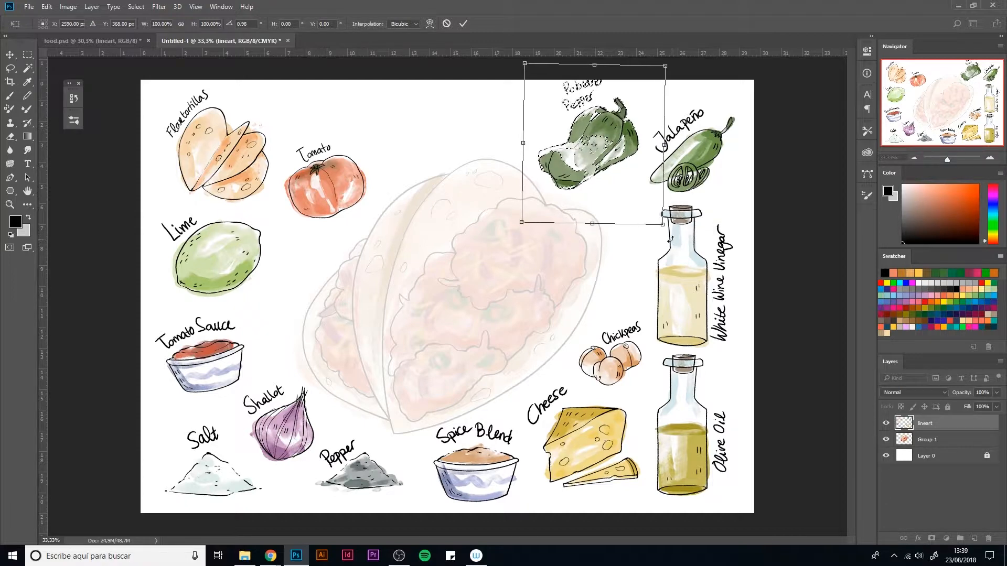
pyautogui.moveTo(603, 139); pyautogui.dragTo(603, 150)
pyautogui.moveTo(666, 76); pyautogui.dragTo(653, 92)
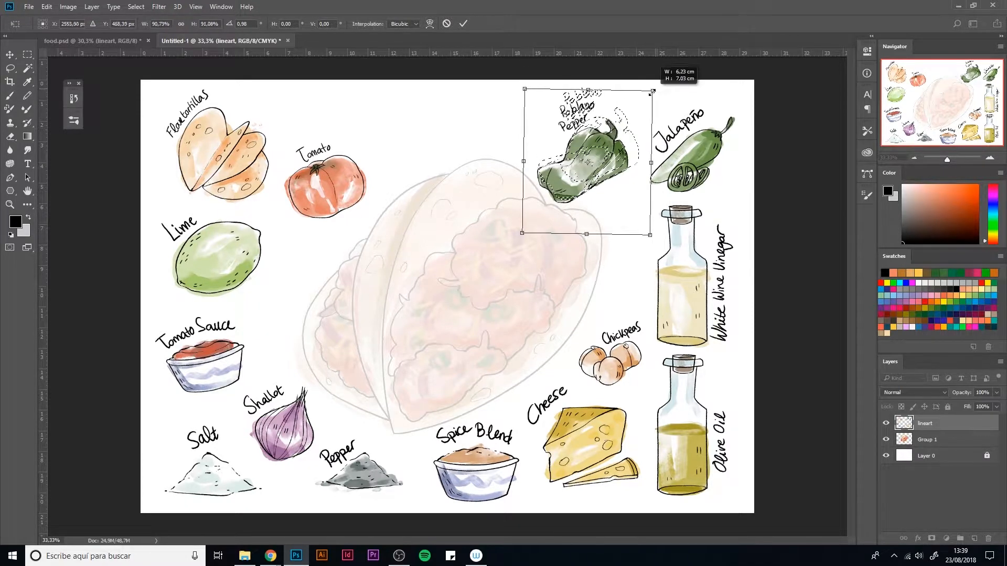
pyautogui.moveTo(617, 154); pyautogui.dragTo(630, 138)
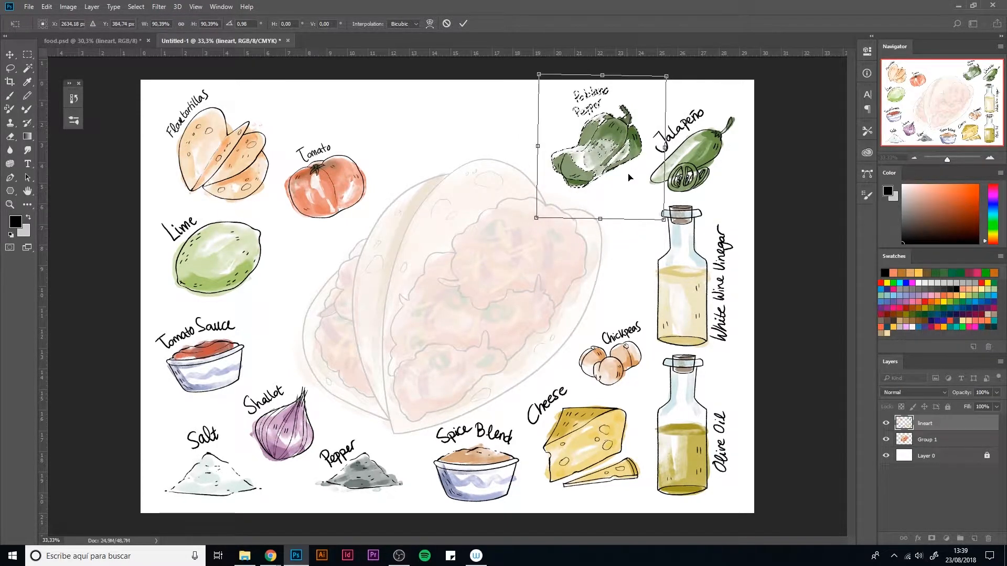
pyautogui.press('Return')
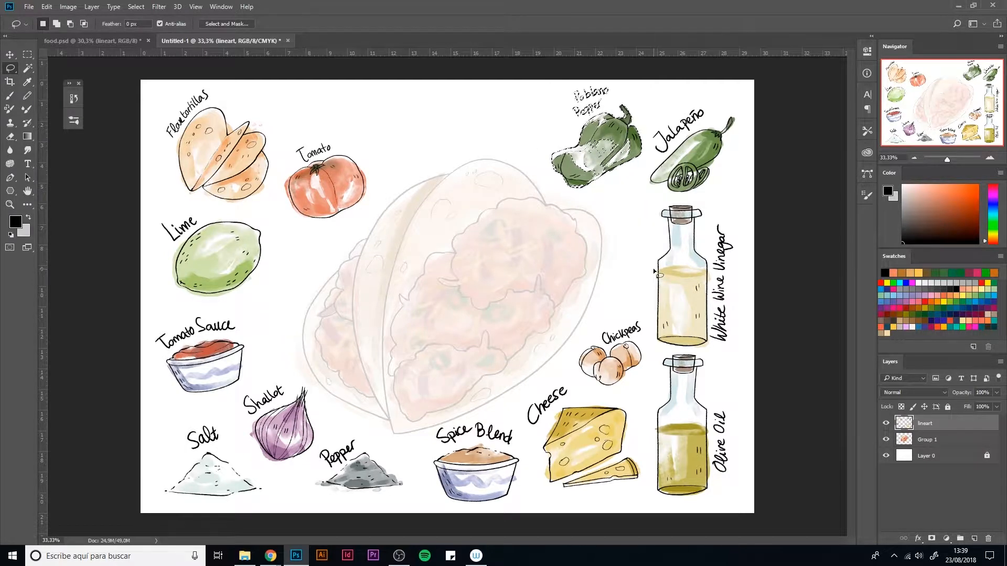
# Step: Scale down the central taco drawing on the Group 1 layer, recenter it among the ingredients, and set its opacity to 100%
pyautogui.click(926, 441)
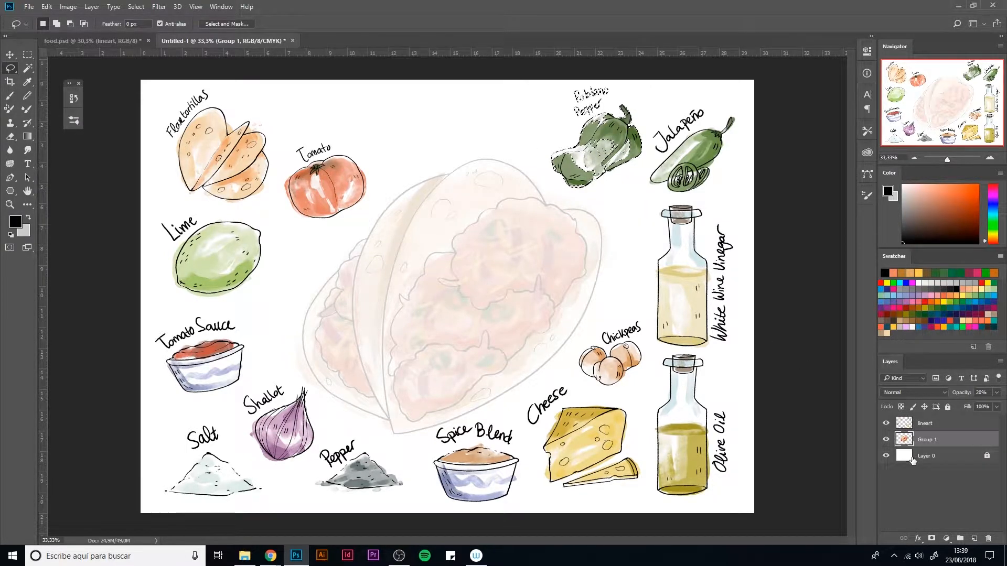
pyautogui.hotkey('ctrl', 't')
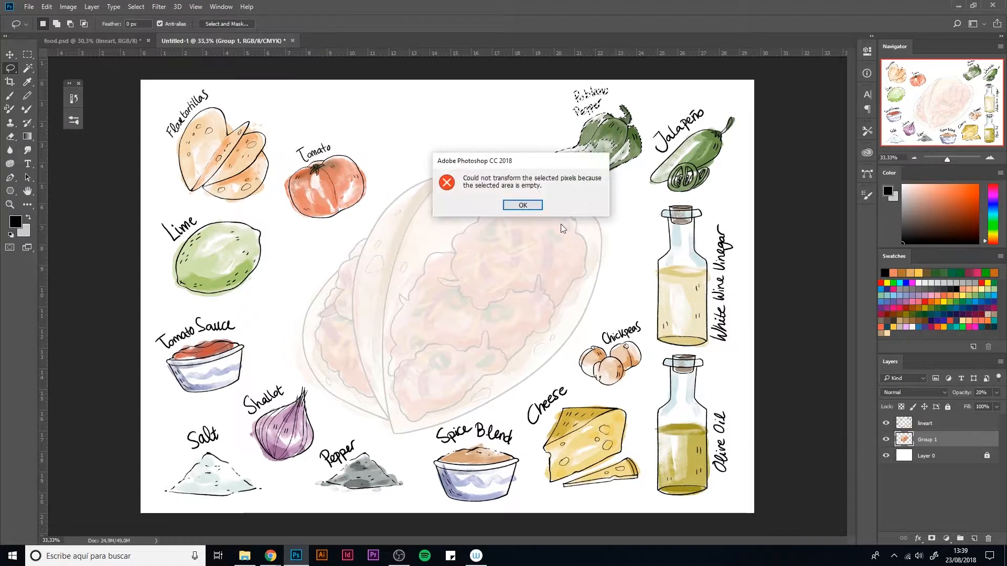
pyautogui.press('Return')
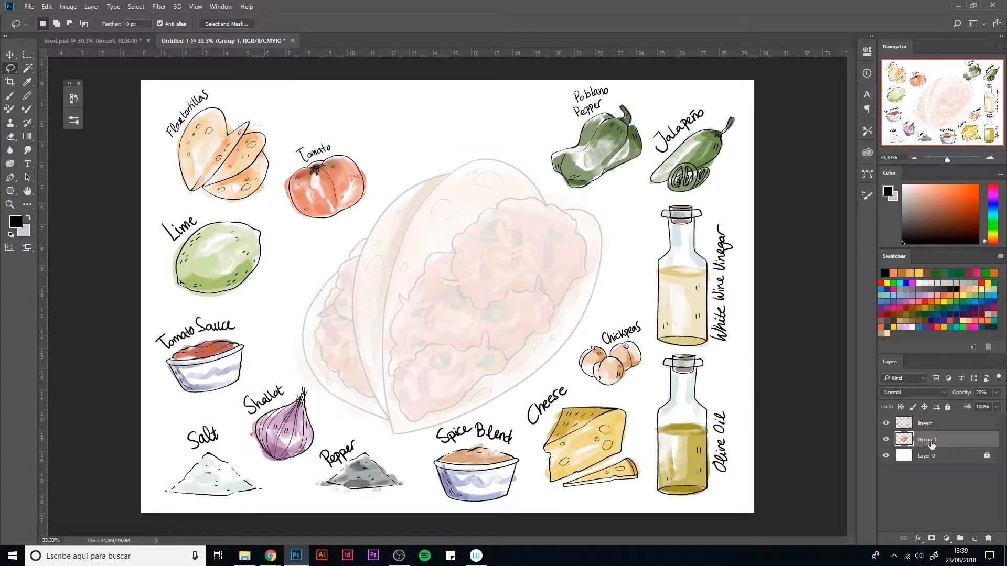
pyautogui.hotkey('ctrl', 't')
pyautogui.moveTo(608, 159)
pyautogui.mouseDown()
pyautogui.moveTo(585, 180)
pyautogui.moveTo(622, 165)
pyautogui.moveTo(648, 203)
pyautogui.mouseUp()
pyautogui.moveTo(533, 288)
pyautogui.mouseDown()
pyautogui.moveTo(512, 284)
pyautogui.moveTo(528, 286)
pyautogui.mouseUp()
pyautogui.press('Return')
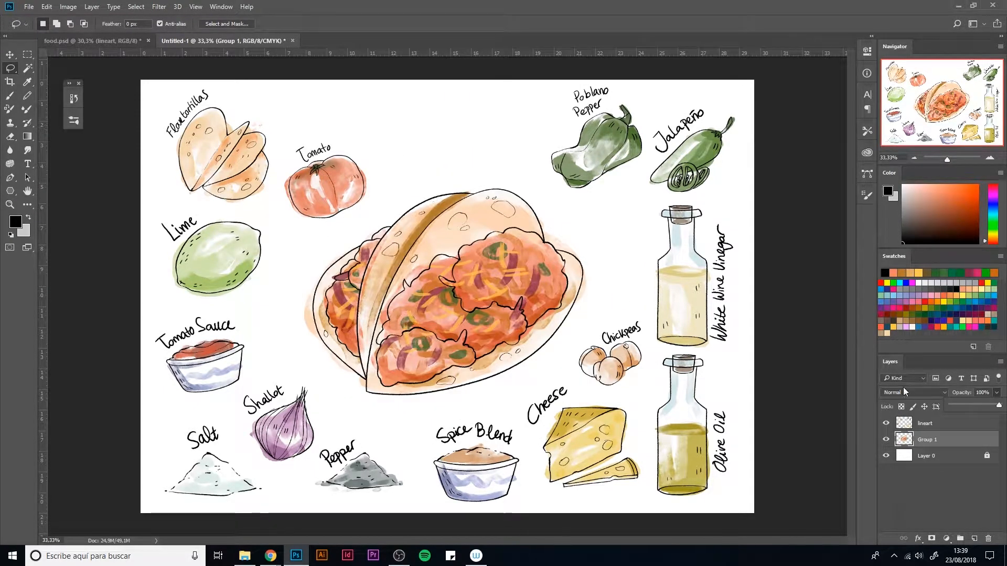
# Step: Shrink the tomato and its label slightly on the lineart layer and move them down closer to the taco
pyautogui.hotkey('alt', ']')
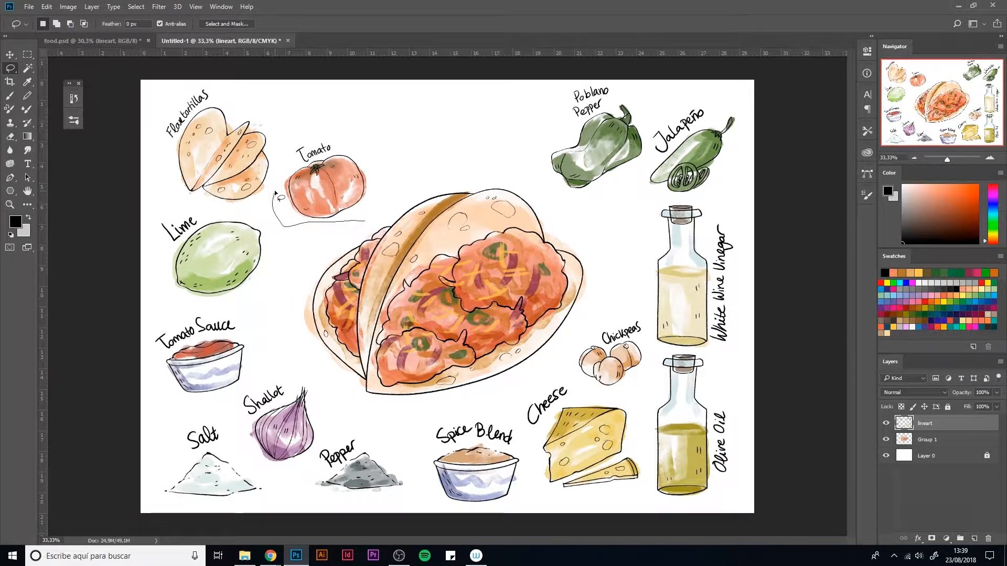
pyautogui.moveTo(275, 193)
pyautogui.mouseDown()
pyautogui.moveTo(330, 122)
pyautogui.moveTo(379, 228)
pyautogui.mouseUp()
pyautogui.hotkey('ctrl', 't')
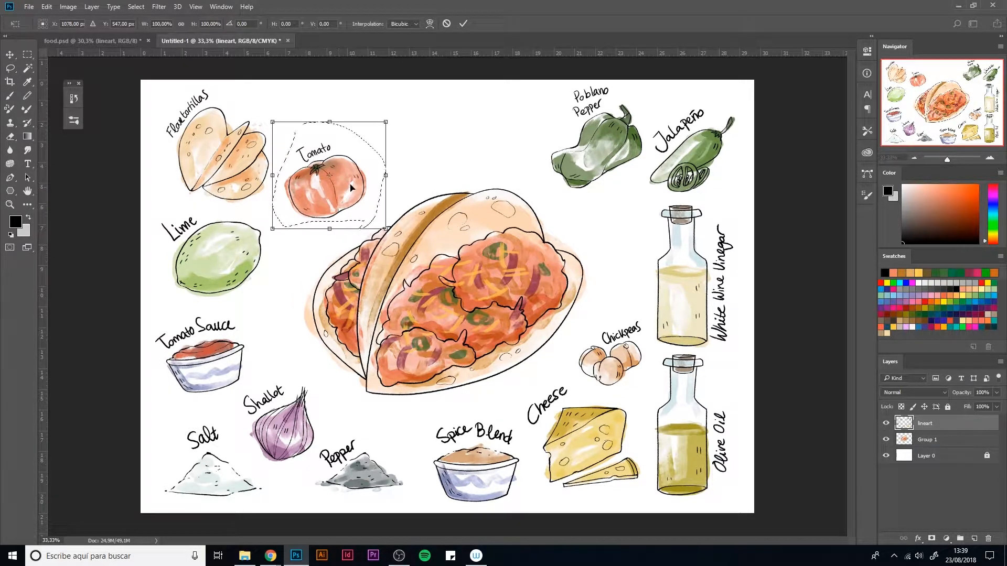
pyautogui.moveTo(385, 121)
pyautogui.mouseDown()
pyautogui.moveTo(391, 111)
pyautogui.moveTo(381, 126)
pyautogui.mouseUp()
pyautogui.moveTo(330, 202)
pyautogui.mouseDown()
pyautogui.moveTo(294, 304)
pyautogui.moveTo(331, 204)
pyautogui.moveTo(313, 211)
pyautogui.moveTo(330, 212)
pyautogui.mouseUp()
pyautogui.press('Return')
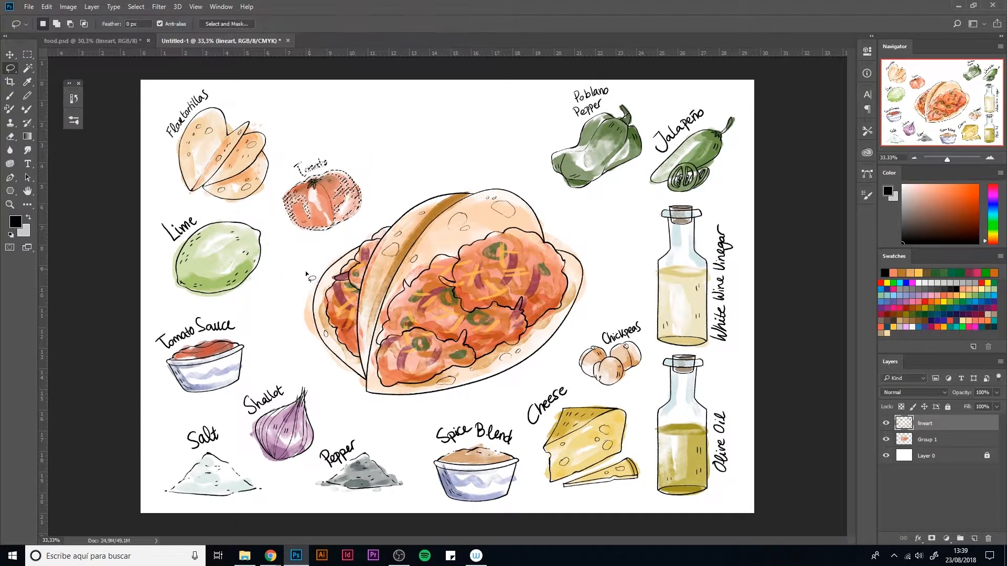
pyautogui.hotkey('ctrl', 'd')
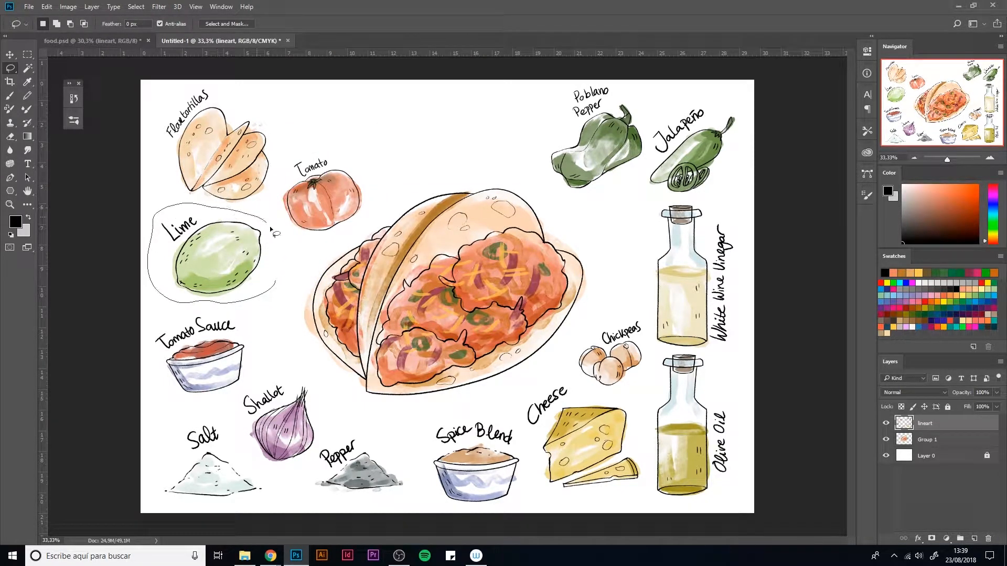
# Step: Rotate the lime and its label about 16° clockwise, shrink them slightly, and move them down between the tortillas and tomato sauce
pyautogui.moveTo(273, 231); pyautogui.dragTo(268, 219)
pyautogui.hotkey('ctrl', 't')
pyautogui.moveTo(293, 314); pyautogui.dragTo(283, 333)
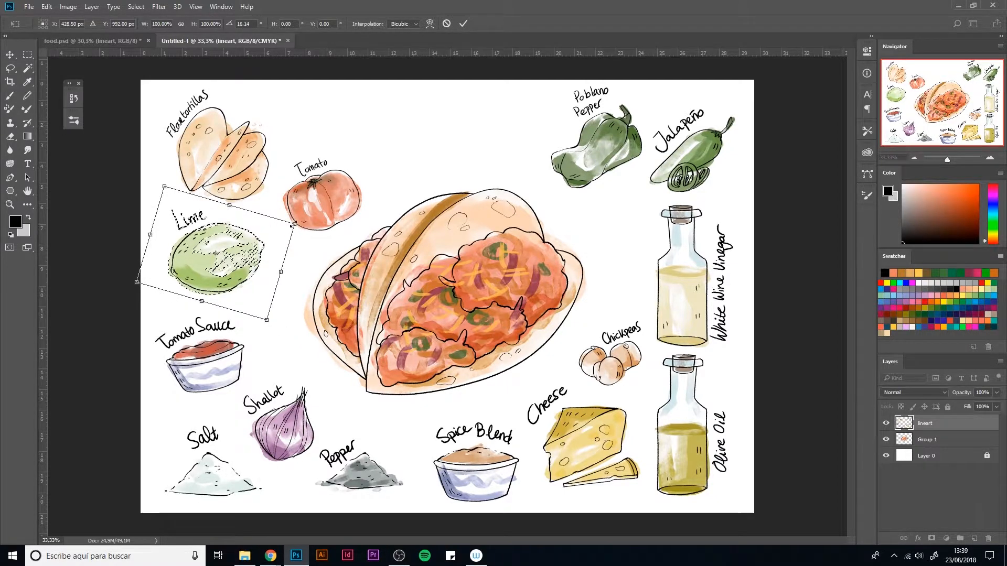
pyautogui.moveTo(294, 224); pyautogui.dragTo(278, 229)
pyautogui.moveTo(225, 272); pyautogui.dragTo(233, 277)
pyautogui.press('Return')
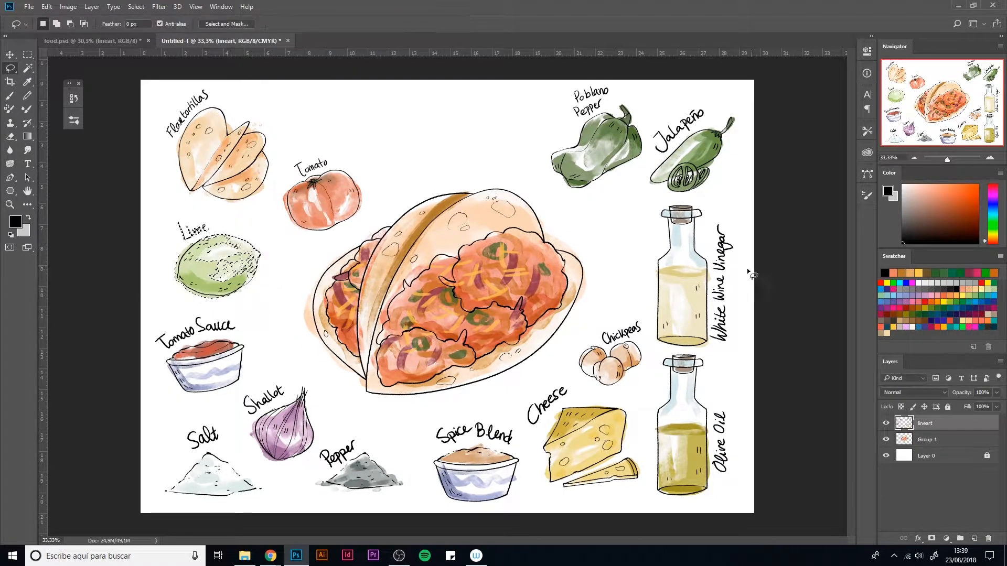
pyautogui.hotkey('ctrl', 'd')
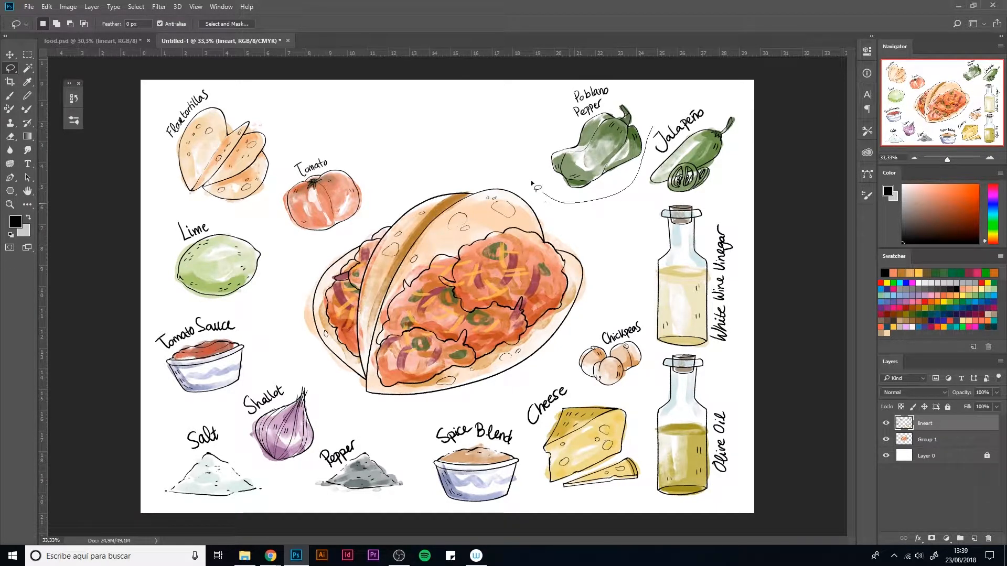
# Step: Rotate the poblano pepper and its label counterclockwise to stand more upright and move them down toward the taco
pyautogui.moveTo(660, 112); pyautogui.dragTo(636, 166)
pyautogui.moveTo(638, 202); pyautogui.dragTo(675, 168)
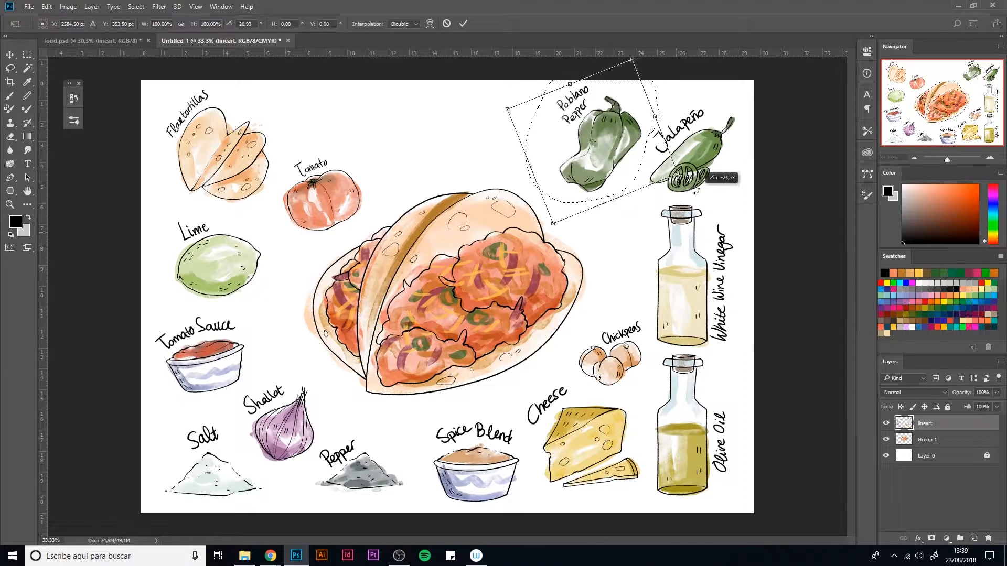
pyautogui.moveTo(586, 151)
pyautogui.mouseDown()
pyautogui.moveTo(614, 189)
pyautogui.moveTo(611, 225)
pyautogui.moveTo(591, 161)
pyautogui.mouseUp()
pyautogui.press('Return')
pyautogui.press('l')
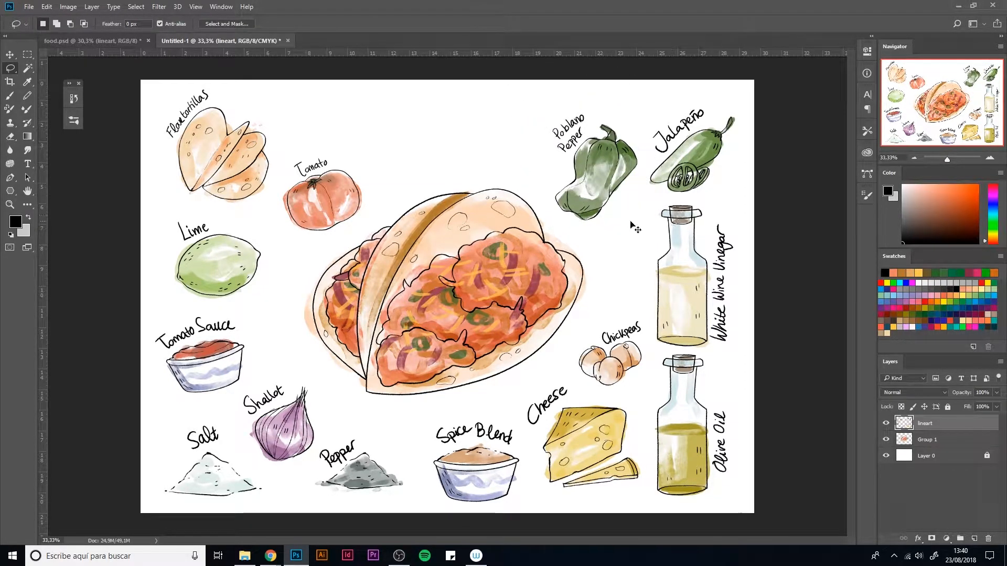
# Step: Create a text box above the taco, enlarge it down over the white wine vinegar bottle, and start the title with CHI
pyautogui.hotkey('ctrl', 'f')
pyautogui.press('Escape')
pyautogui.click(28, 164)
pyautogui.moveTo(302, 109)
pyautogui.mouseDown()
pyautogui.moveTo(443, 138)
pyautogui.moveTo(532, 174)
pyautogui.mouseUp()
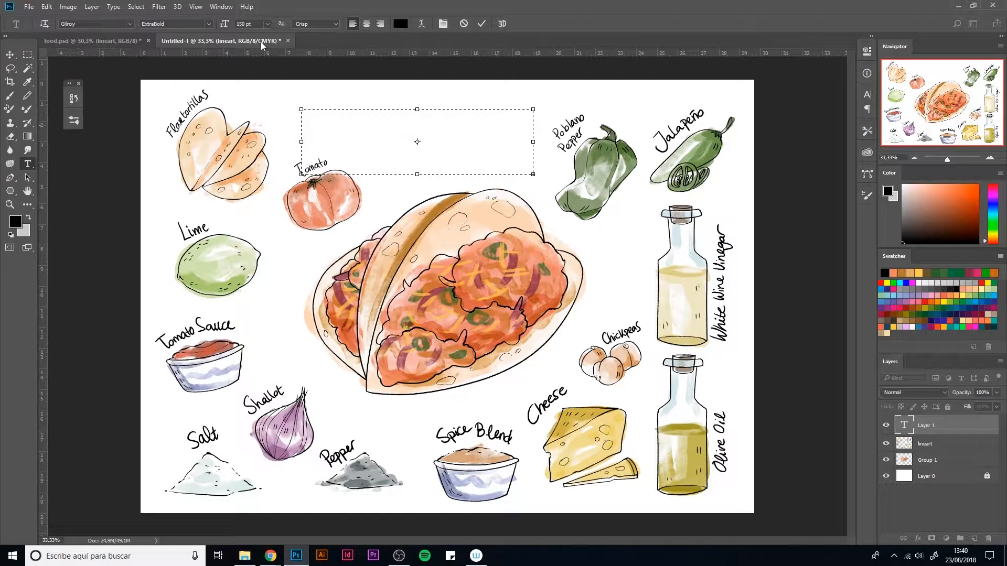
pyautogui.moveTo(525, 176); pyautogui.dragTo(716, 338)
pyautogui.write('CHI')
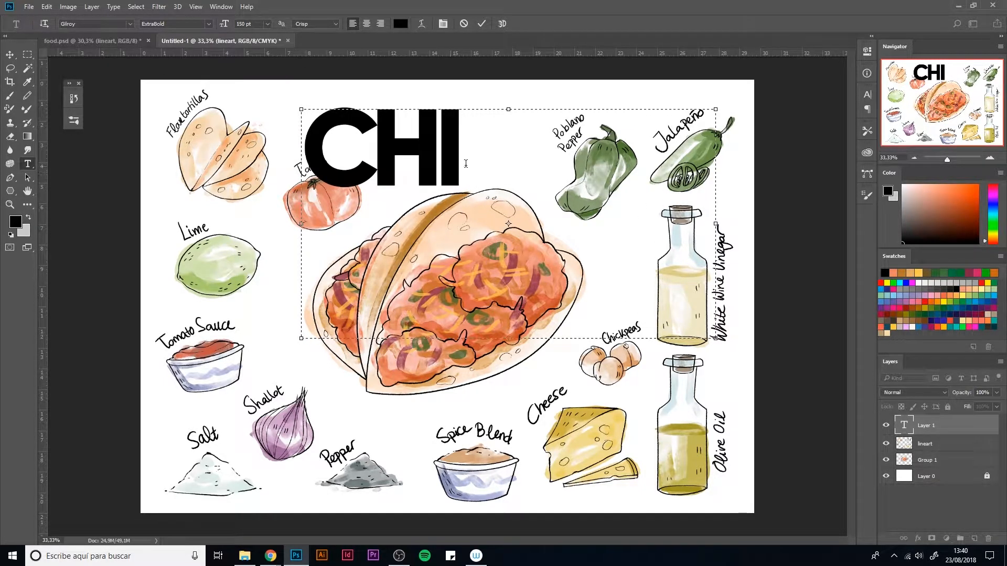
# Step: Format the title letters in Amatic Bold at 72 pt
pyautogui.hotkey('shift', 'Left')
pyautogui.hotkey('shift', 'Left')
pyautogui.hotkey('shift', 'Left')
pyautogui.click(267, 24)
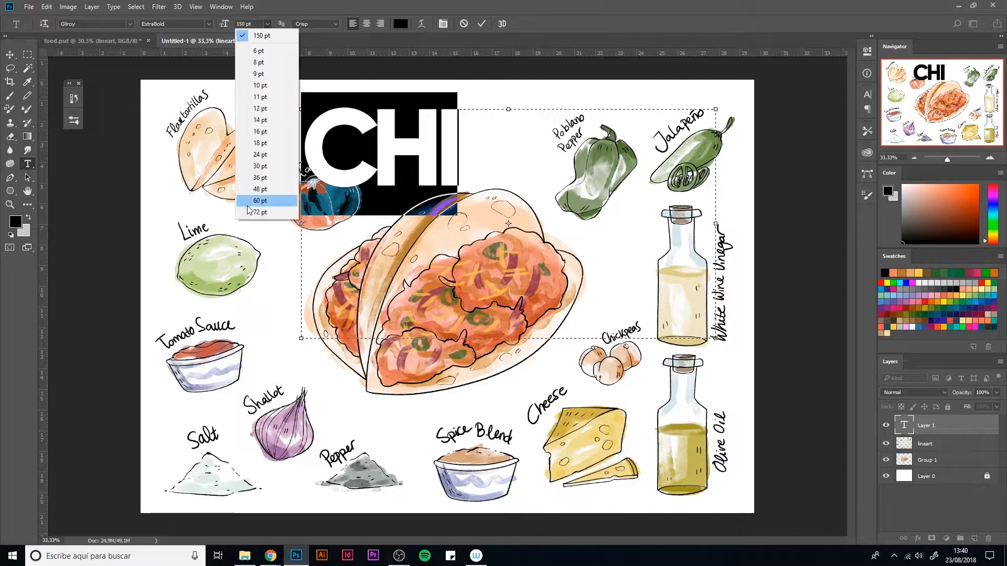
pyautogui.click(252, 202)
pyautogui.click(129, 24)
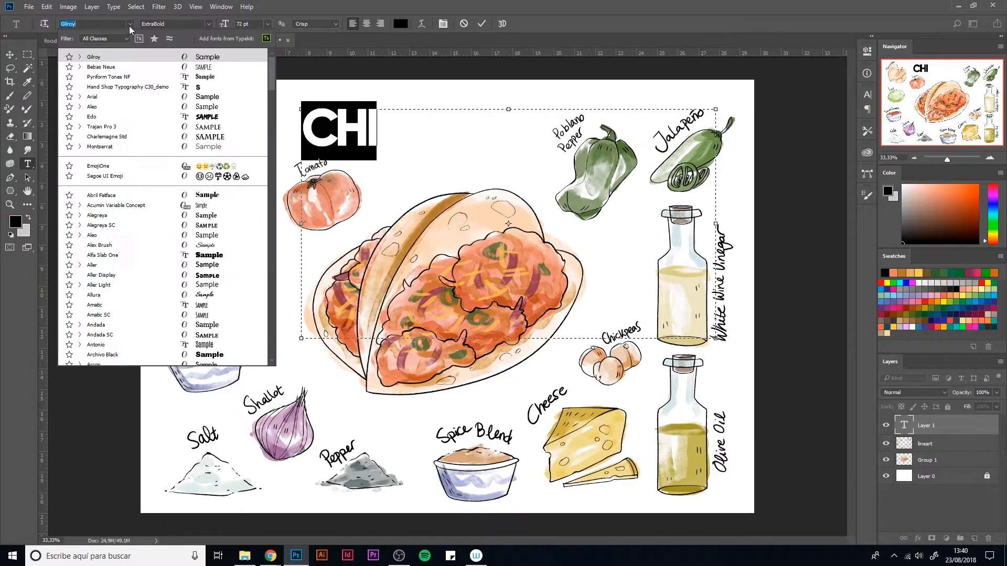
pyautogui.click(152, 304)
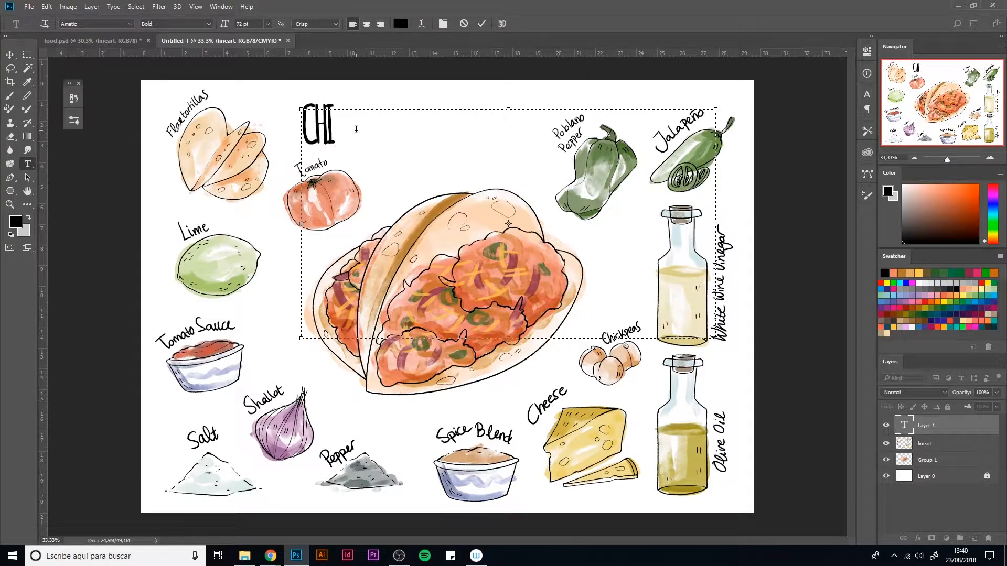
# Step: Extend the title to read CHICKPEASTINGATACO, checking the dish name on the HelloFresh recipe page in Chrome
pyautogui.write('CKPEAS')
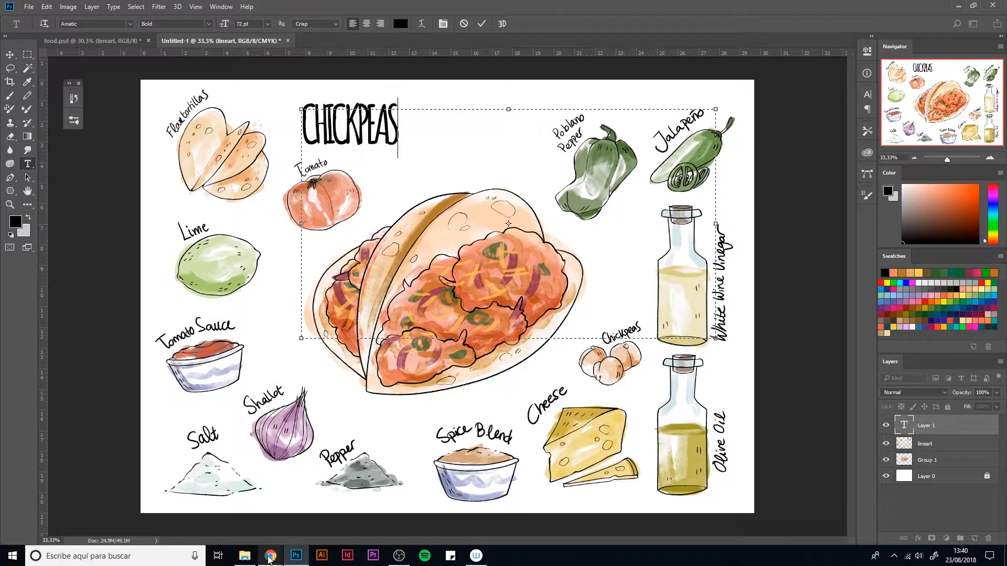
pyautogui.moveTo(270, 555)
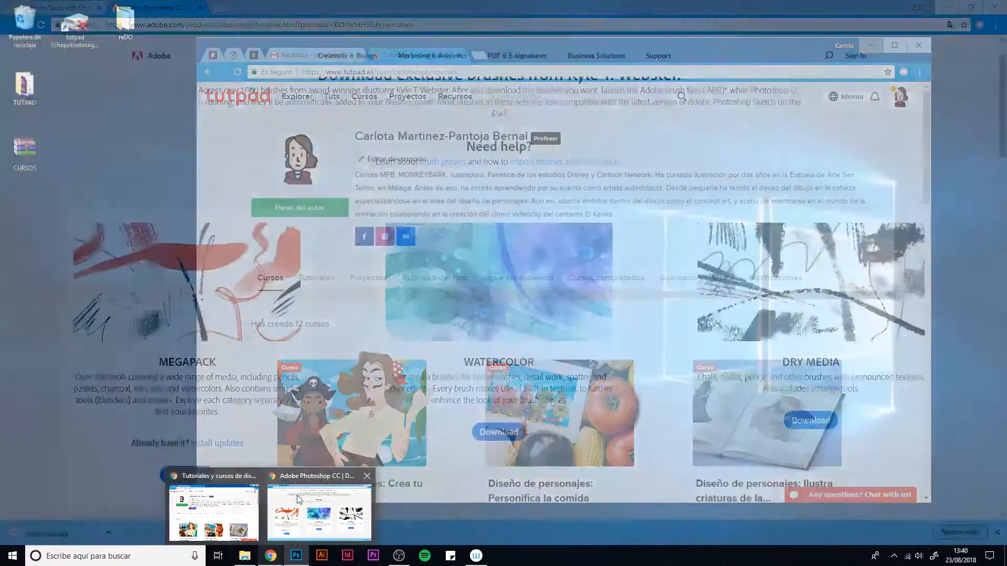
pyautogui.click(319, 511)
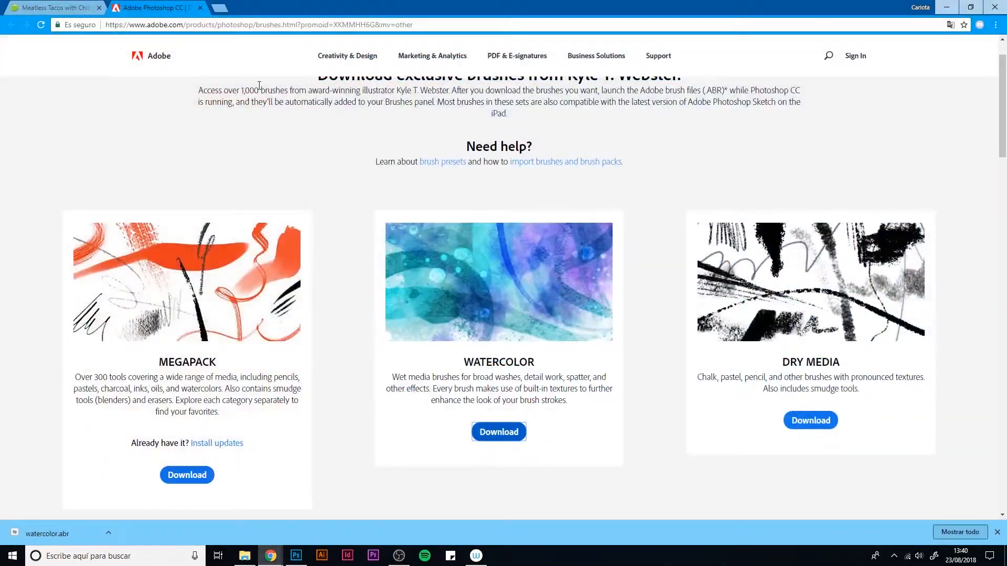
pyautogui.click(58, 8)
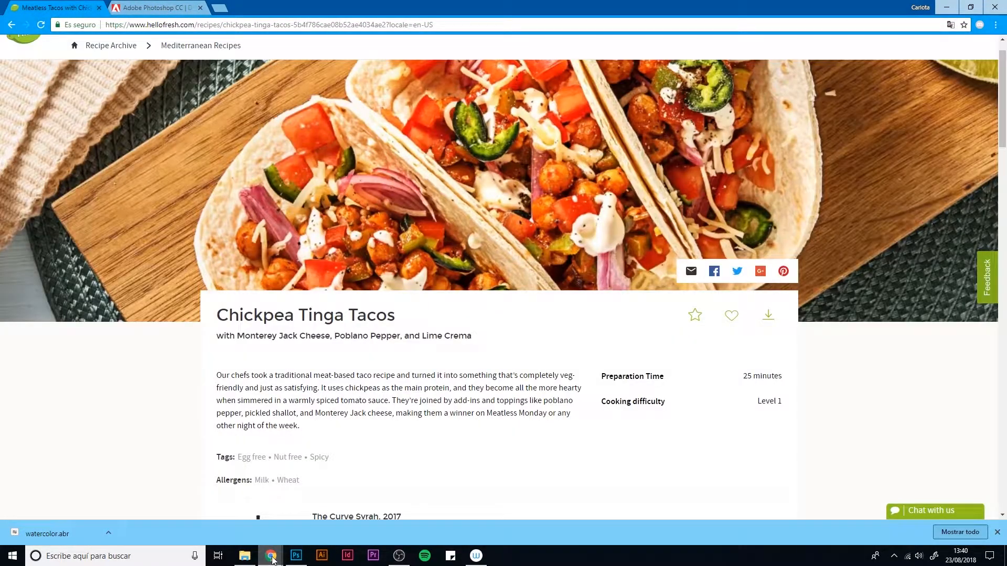
pyautogui.click(296, 556)
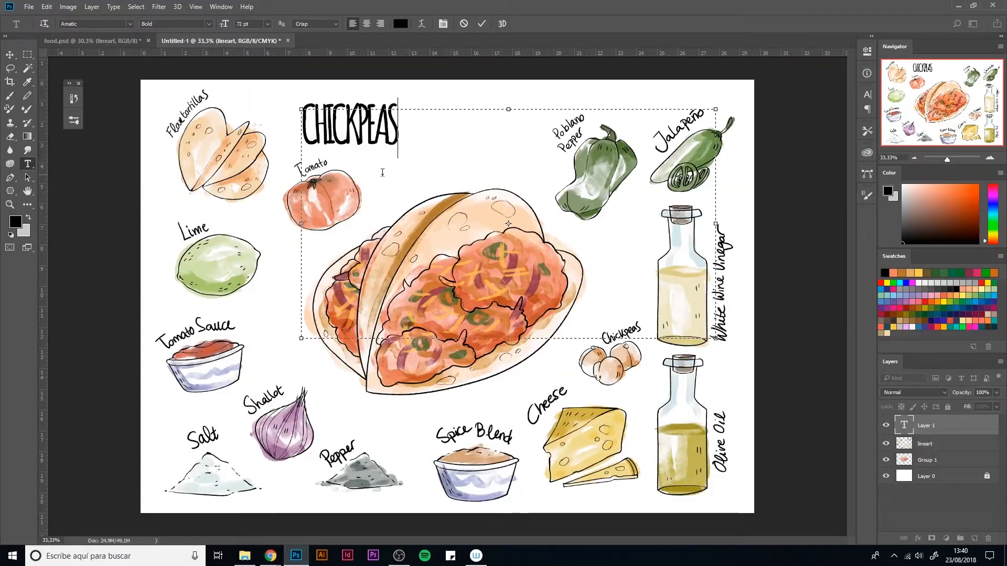
pyautogui.write('TINGATA')
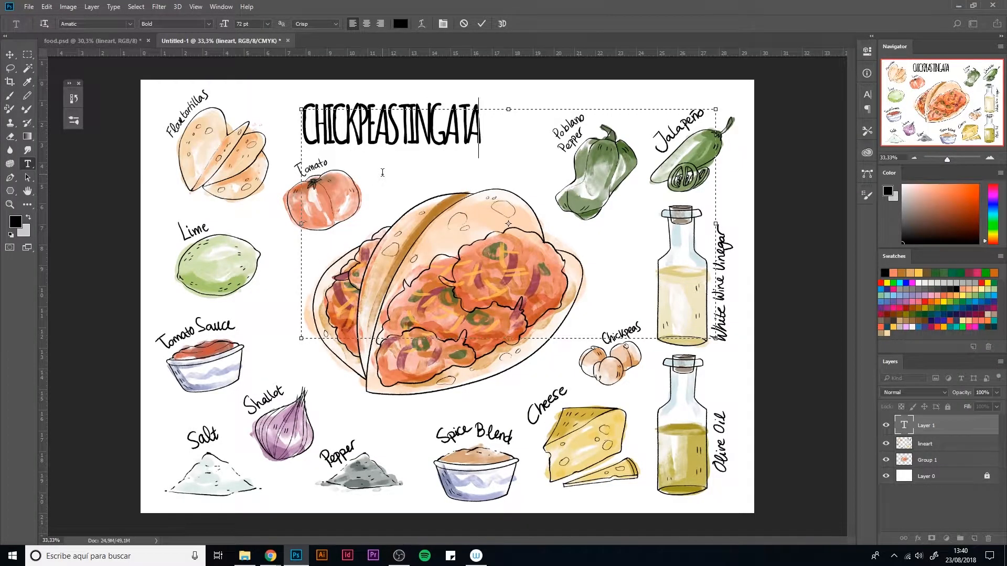
pyautogui.write('CO')
# Step: Set the tracking of the whole CHICKPEAS TINGA TACO title to 0 and finish editing the text
pyautogui.hotkey('ctrl', 'a')
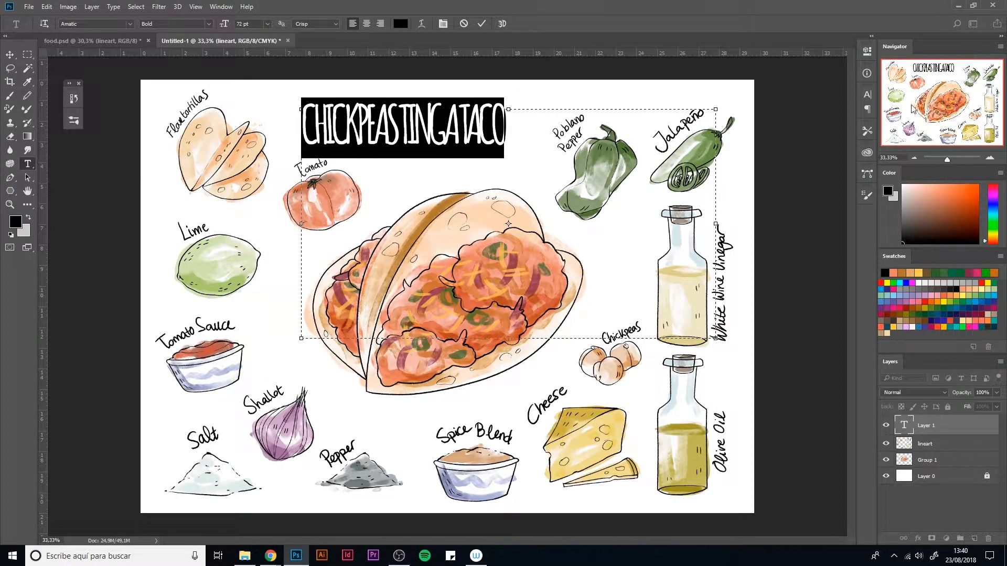
pyautogui.click(867, 94)
pyautogui.click(848, 134)
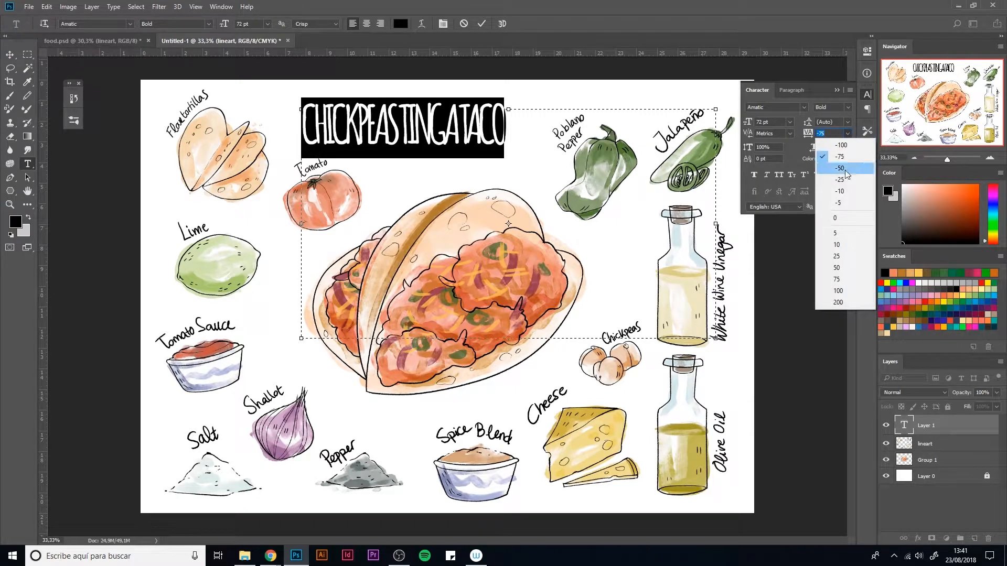
pyautogui.click(844, 219)
pyautogui.click(10, 54)
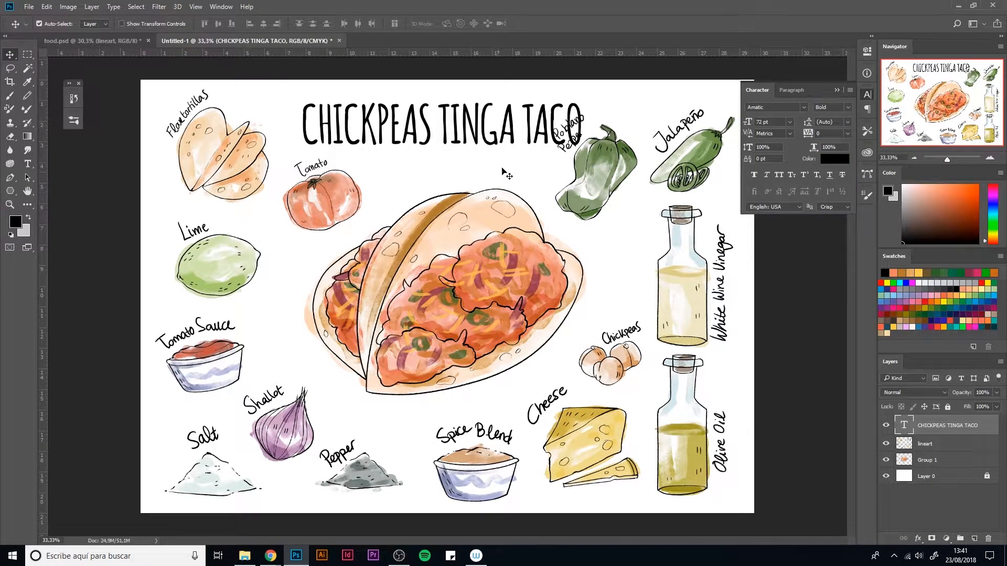
# Step: Nudge the ingredient illustrations on the lineart layer slightly down and raise the layer's saturation to +4
pyautogui.moveTo(594, 175); pyautogui.dragTo(596, 180)
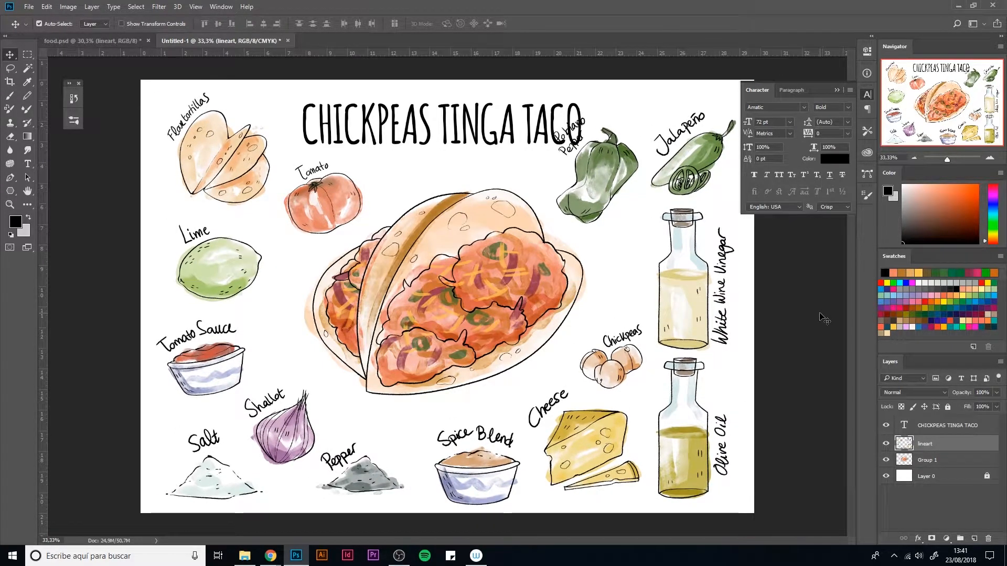
pyautogui.hotkey('ctrl', 'u')
pyautogui.moveTo(158, 201)
pyautogui.mouseDown()
pyautogui.moveTo(190, 204)
pyautogui.moveTo(160, 209)
pyautogui.moveTo(181, 180)
pyautogui.moveTo(162, 187)
pyautogui.mouseUp()
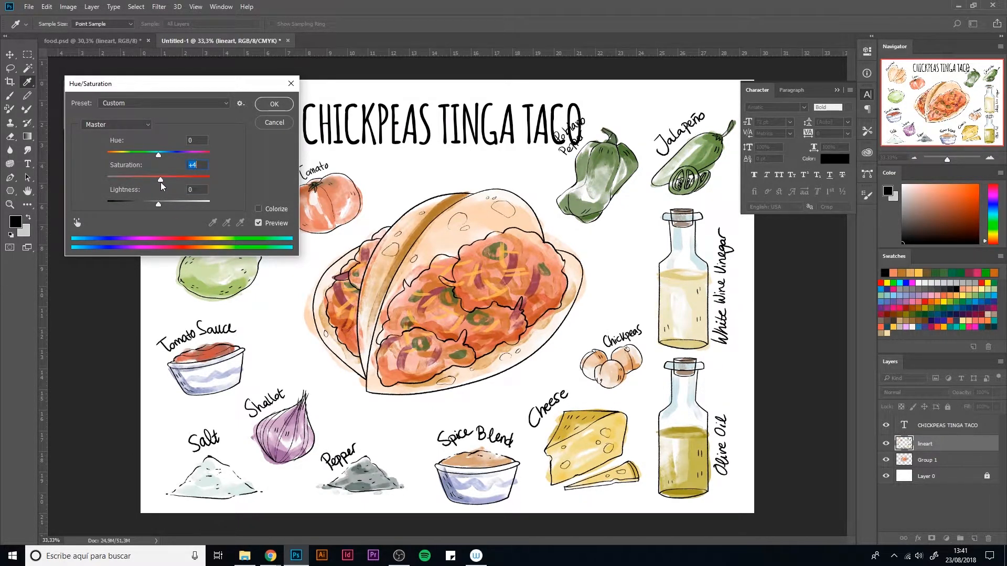
pyautogui.click(273, 104)
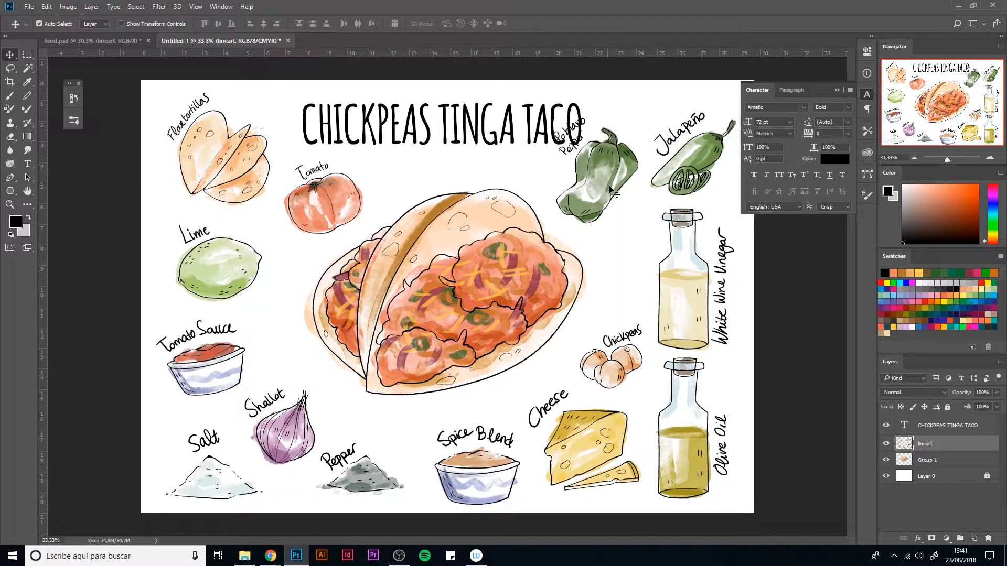
# Step: Select the white wine vinegar and olive oil bottles with their labels and move them slightly toward the page's right edge
pyautogui.press('l')
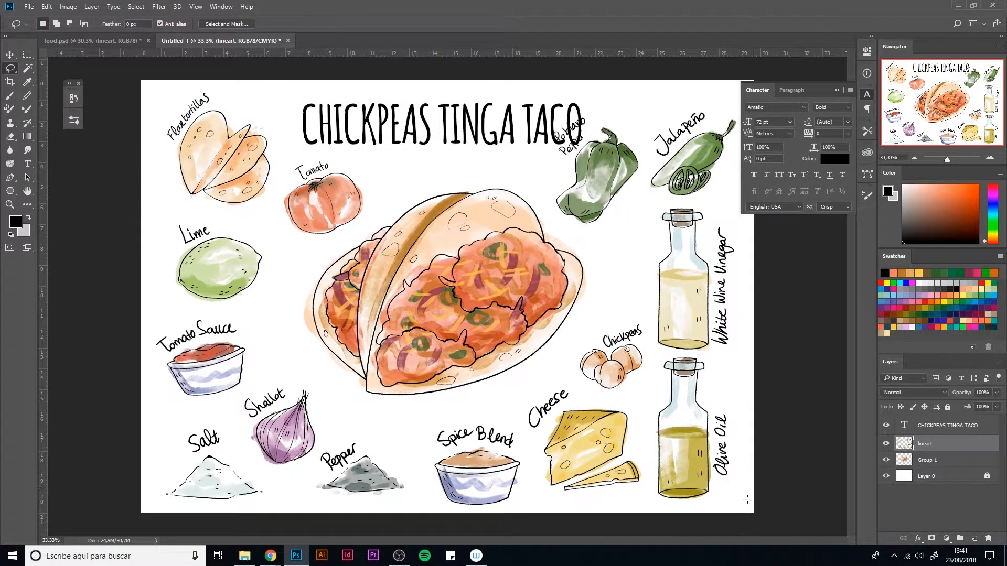
pyautogui.moveTo(748, 500)
pyautogui.mouseDown()
pyautogui.moveTo(659, 509)
pyautogui.moveTo(646, 433)
pyautogui.moveTo(643, 212)
pyautogui.moveTo(694, 200)
pyautogui.moveTo(745, 239)
pyautogui.mouseUp()
pyautogui.hotkey('ctrl', 't')
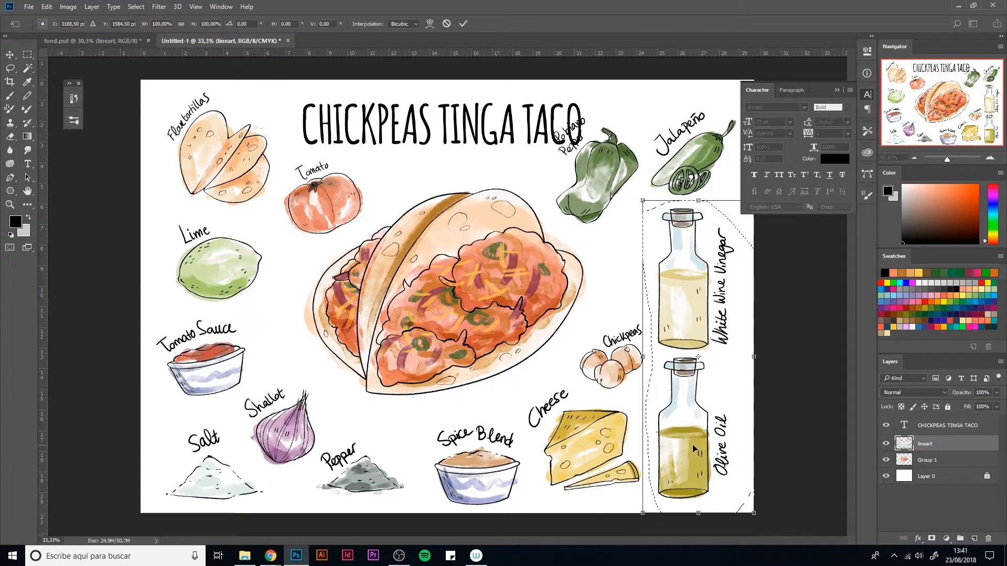
pyautogui.moveTo(690, 449); pyautogui.dragTo(705, 448)
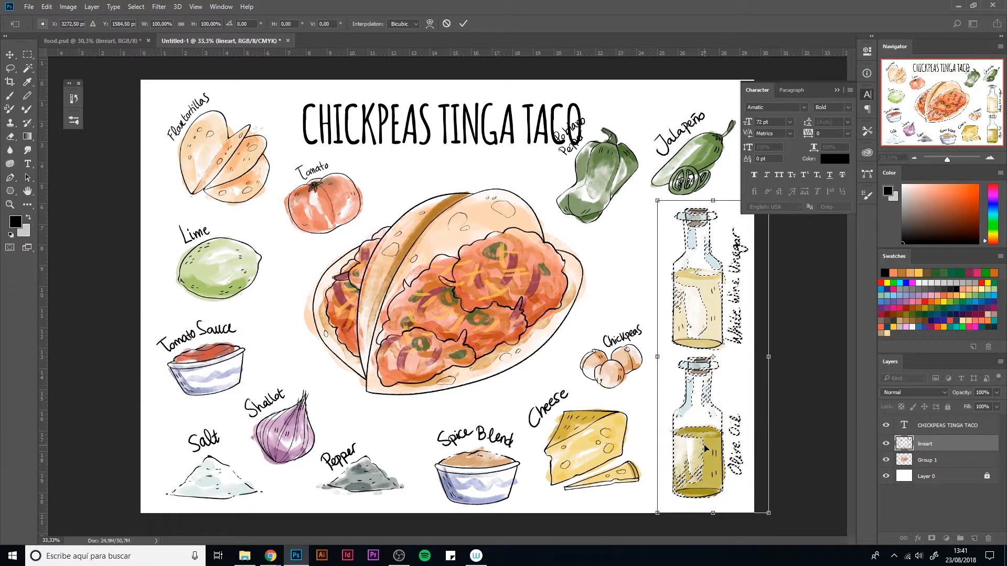
pyautogui.press('Return')
pyautogui.hotkey('ctrl', 'd')
# Step: Scale the jalapeño and its label down to about 91.5% and move them closer to the page's upper-right corner
pyautogui.moveTo(682, 200)
pyautogui.mouseDown()
pyautogui.moveTo(644, 179)
pyautogui.moveTo(692, 84)
pyautogui.moveTo(737, 199)
pyautogui.mouseUp()
pyautogui.hotkey('ctrl', 't')
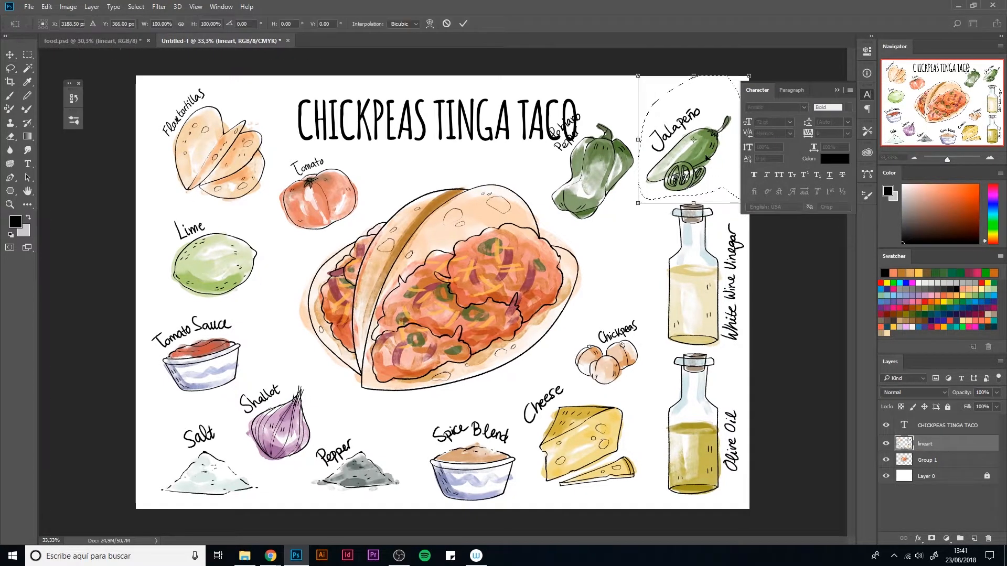
pyautogui.moveTo(637, 76); pyautogui.dragTo(655, 93)
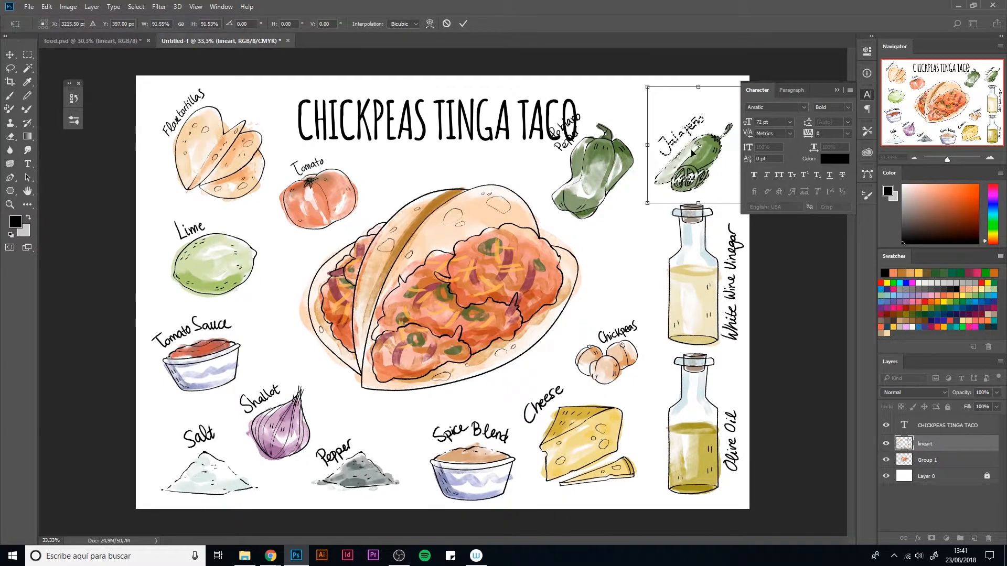
pyautogui.moveTo(693, 157); pyautogui.dragTo(703, 147)
pyautogui.press('Return')
pyautogui.click(867, 94)
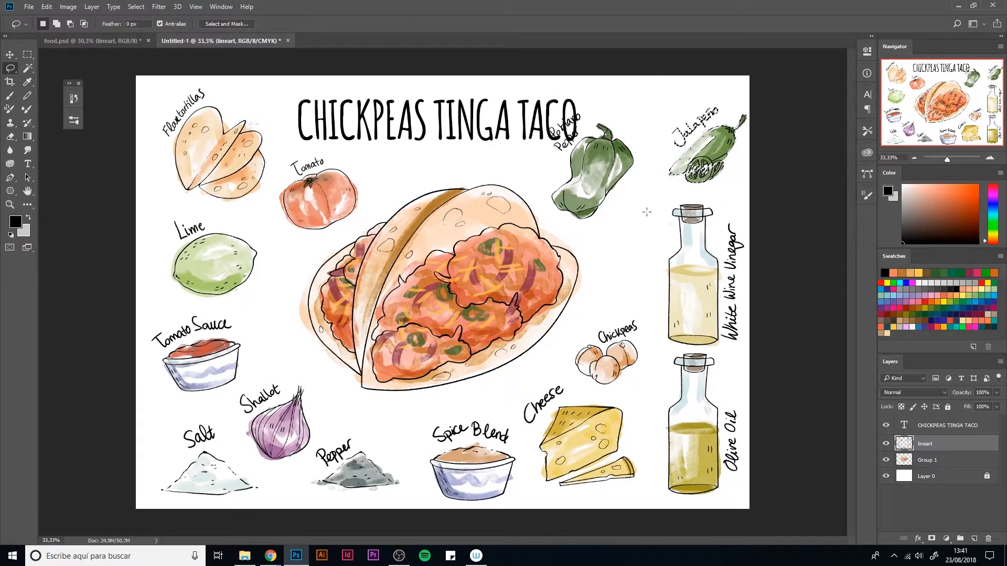
# Step: Move the poblano pepper and its label down and right, clear of the title, and deselect them
pyautogui.moveTo(631, 195)
pyautogui.mouseDown()
pyautogui.moveTo(522, 146)
pyautogui.moveTo(652, 164)
pyautogui.moveTo(635, 226)
pyautogui.mouseUp()
pyautogui.hotkey('ctrl', 't')
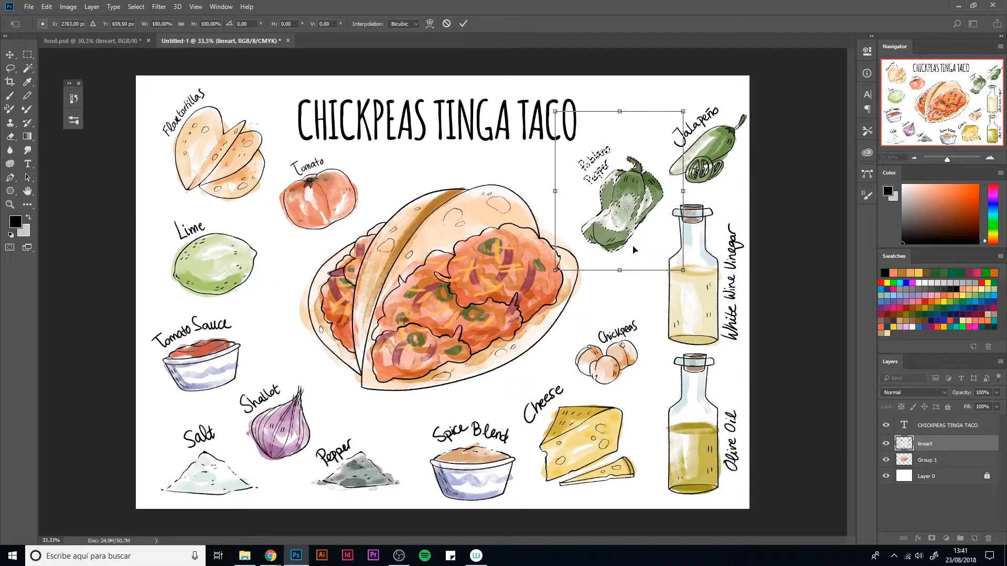
pyautogui.press('Return')
pyautogui.click(653, 289)
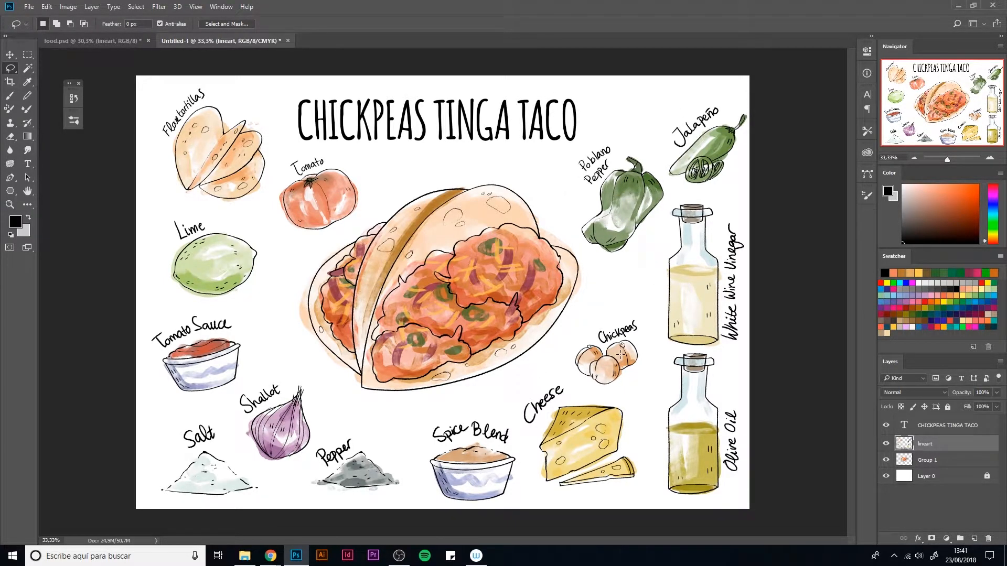
# Step: Scale the lineart layer and Group 1 together to about 92% and reposition them to leave wider page margins
pyautogui.keyDown('shift'); pyautogui.click(927, 462); pyautogui.keyUp('shift')
pyautogui.hotkey('ctrl', 't')
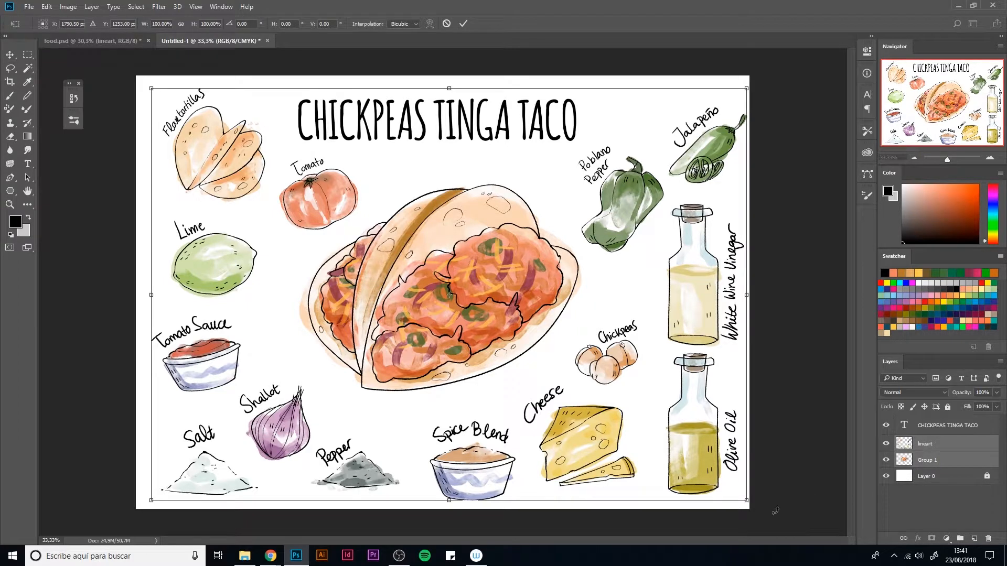
pyautogui.moveTo(756, 511); pyautogui.dragTo(727, 490)
pyautogui.moveTo(453, 350); pyautogui.dragTo(453, 354)
pyautogui.press('Return')
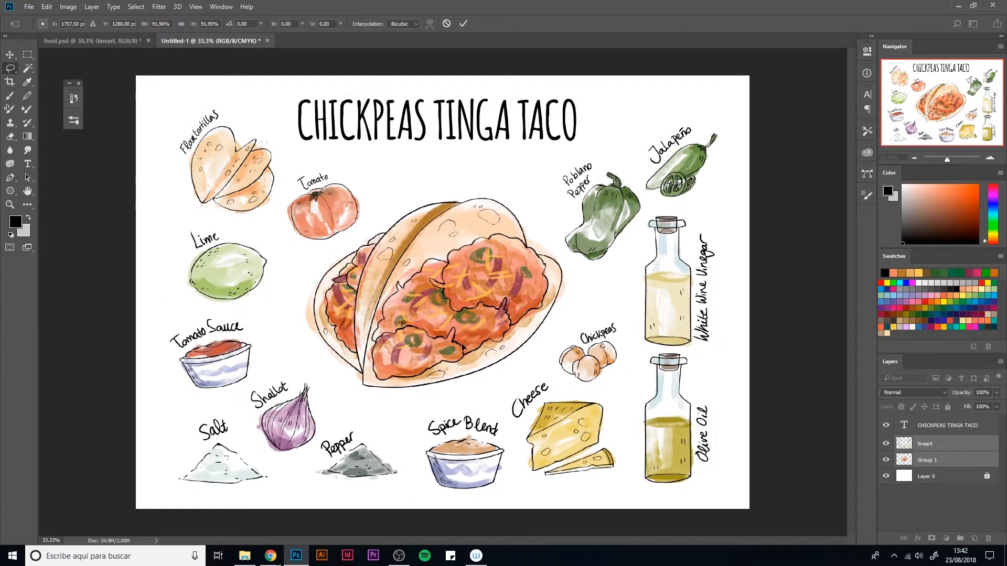
# Step: Move the CHICKPEAS TINGA TACO title slightly right and down above the taco
pyautogui.click(951, 430)
pyautogui.hotkey('ctrl', 't')
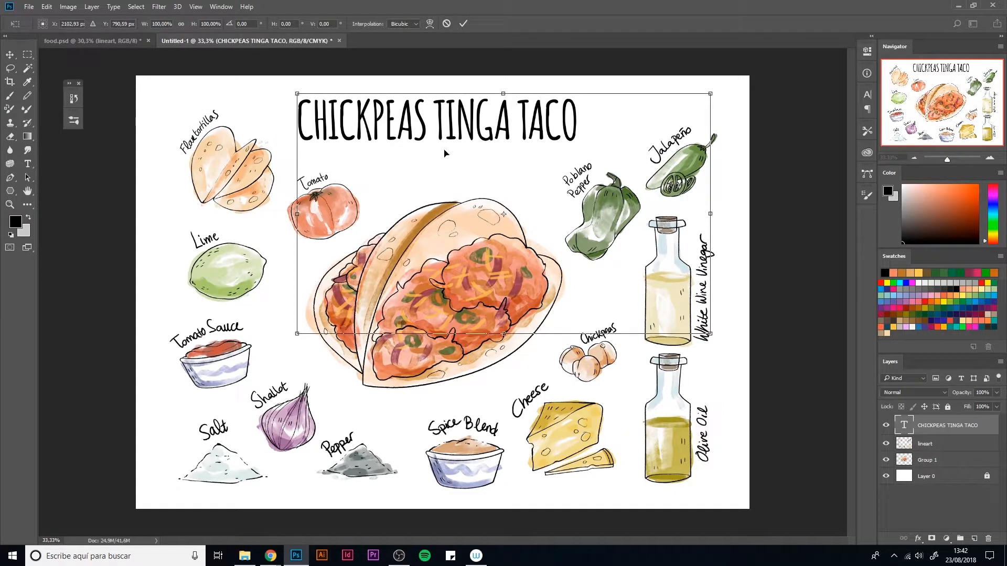
pyautogui.moveTo(451, 139); pyautogui.dragTo(455, 139)
pyautogui.press('Return')
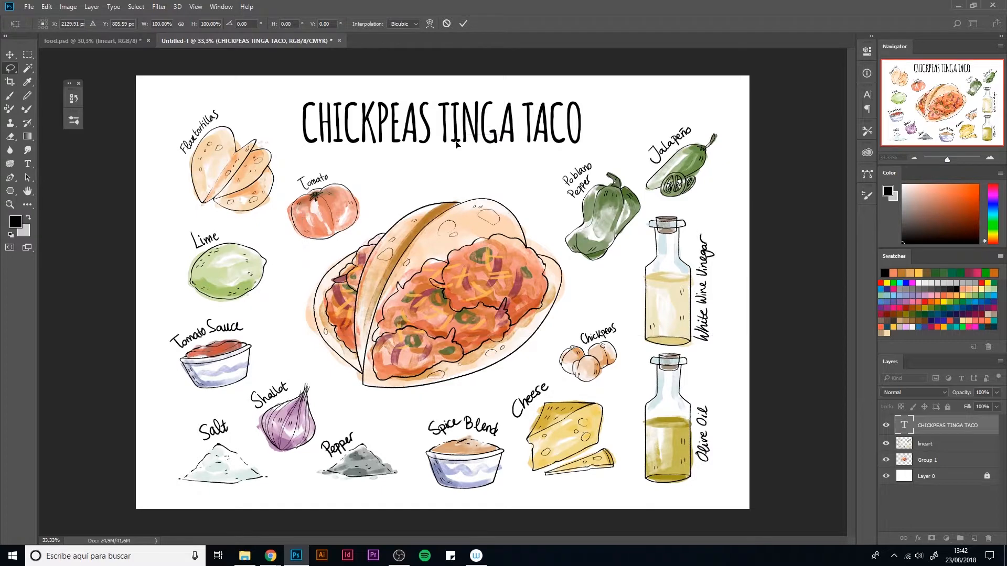
pyautogui.press('l')
# Step: Paint a wavy blue underline beneath the title on a new layer, using a 35 px brush and a deeper shade of the sampled bowl blue
pyautogui.click(974, 539)
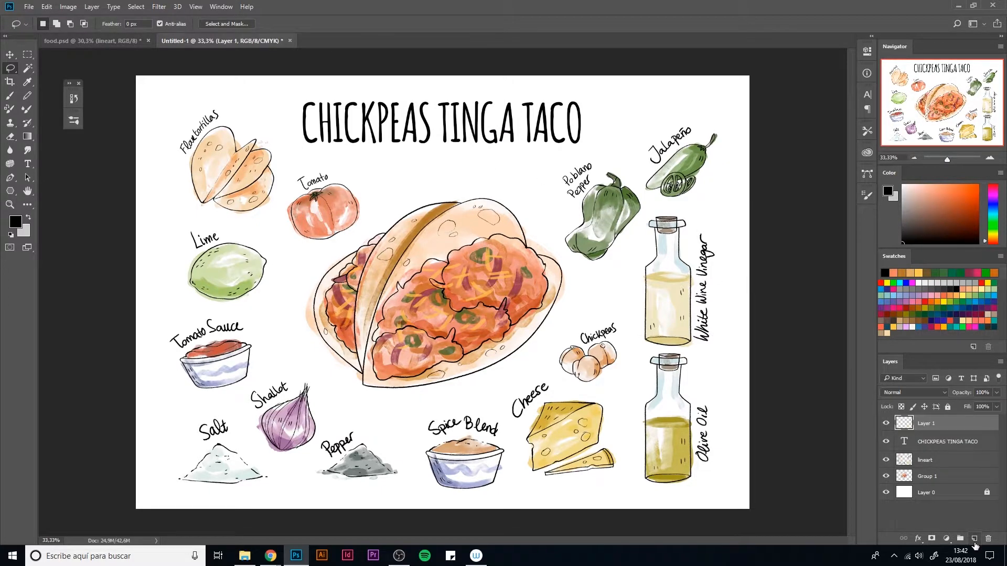
pyautogui.press('b')
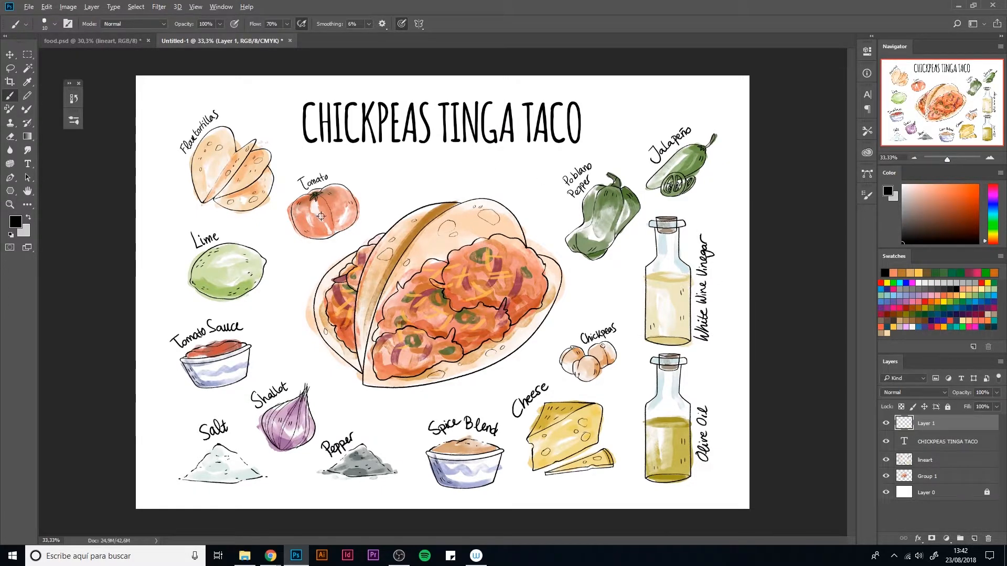
pyautogui.keyDown('alt'); pyautogui.click(232, 373); pyautogui.keyUp('alt')
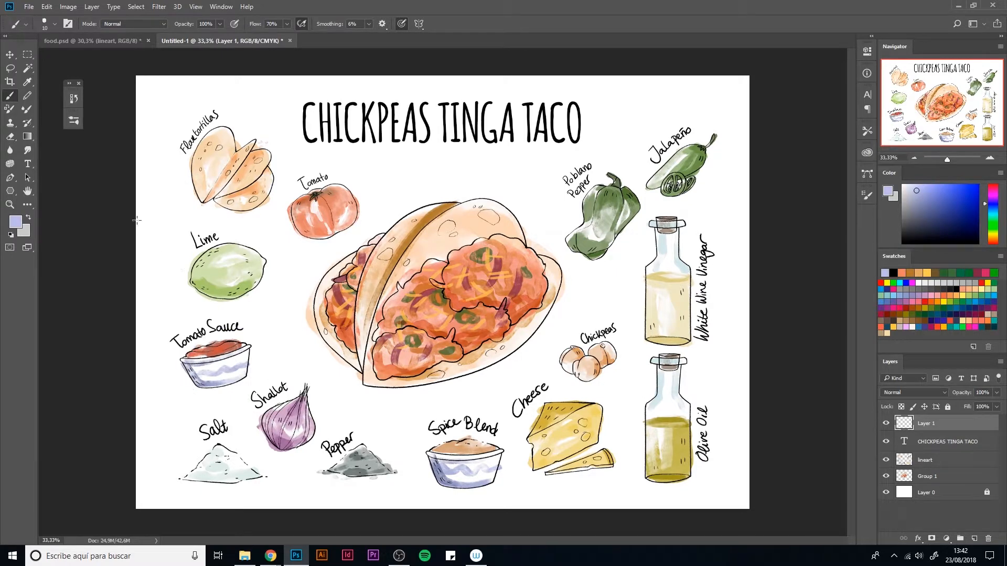
pyautogui.click(76, 123)
pyautogui.click(143, 158)
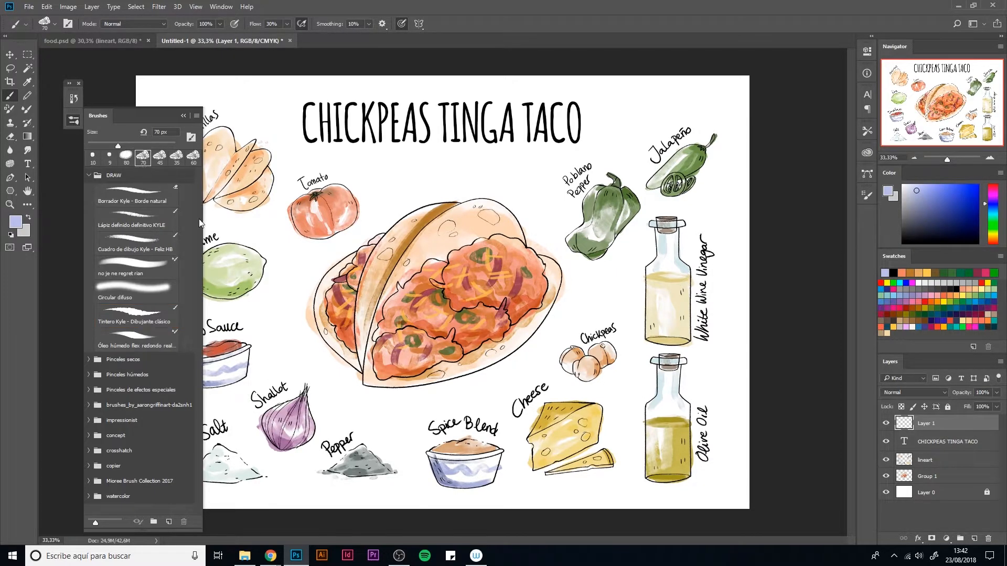
pyautogui.click(315, 155)
pyautogui.click(932, 193)
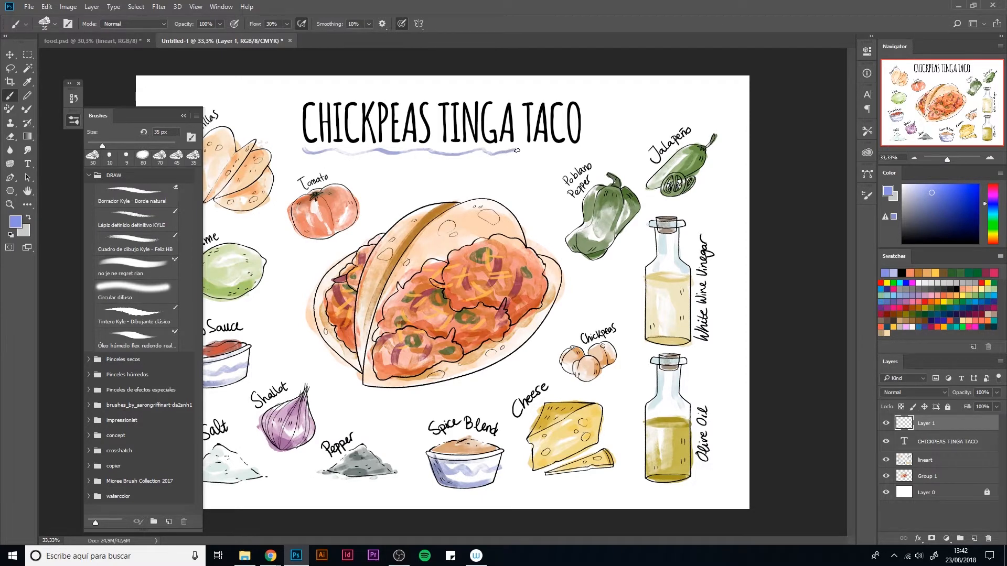
pyautogui.hotkey('ctrl', 'z')
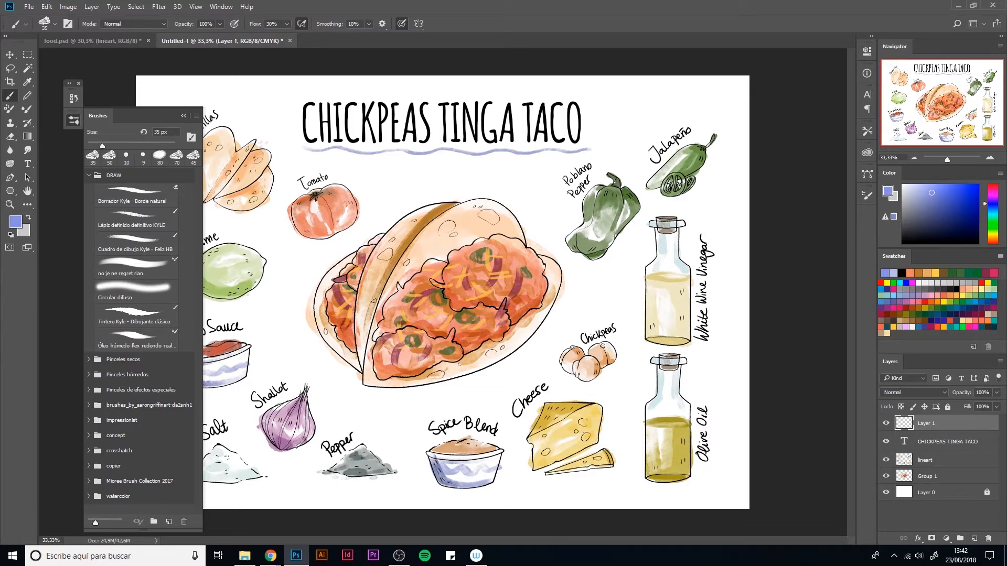
pyautogui.click(95, 120)
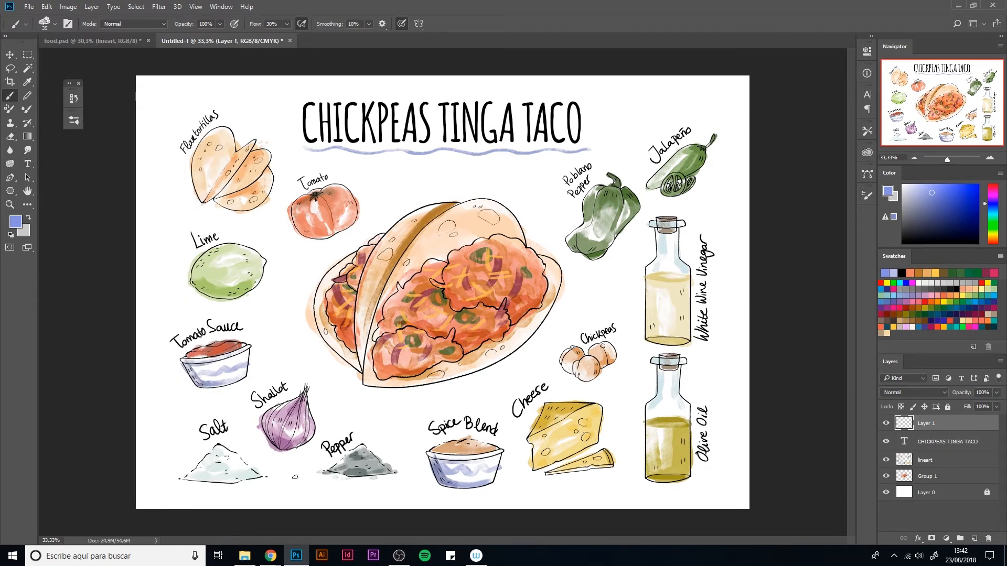